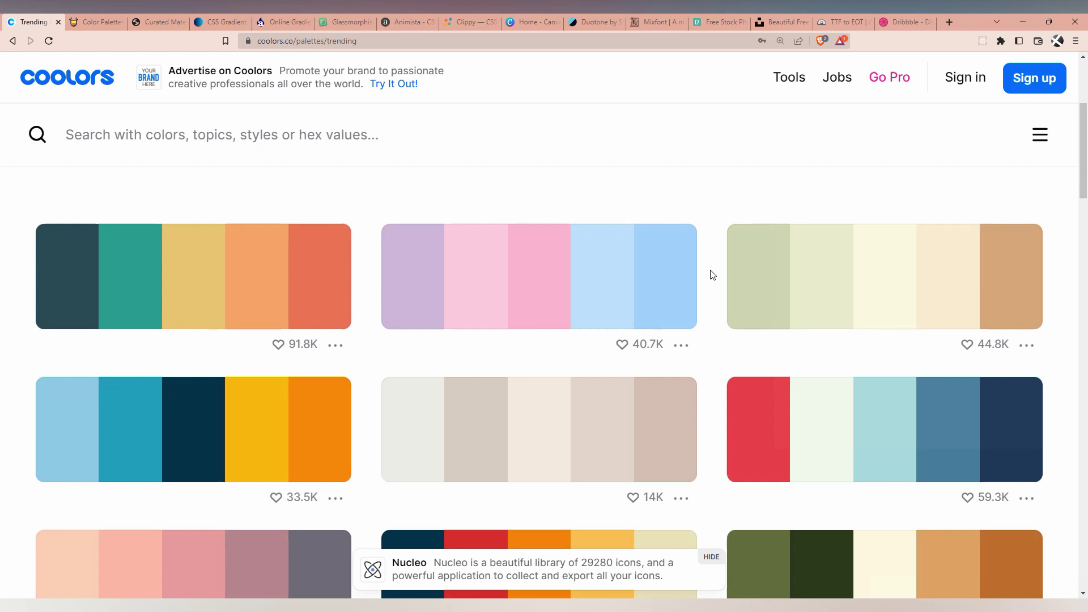
# - Look through the trending color palettes on Coolors
pyautogui.scroll(-15, 713, 275)
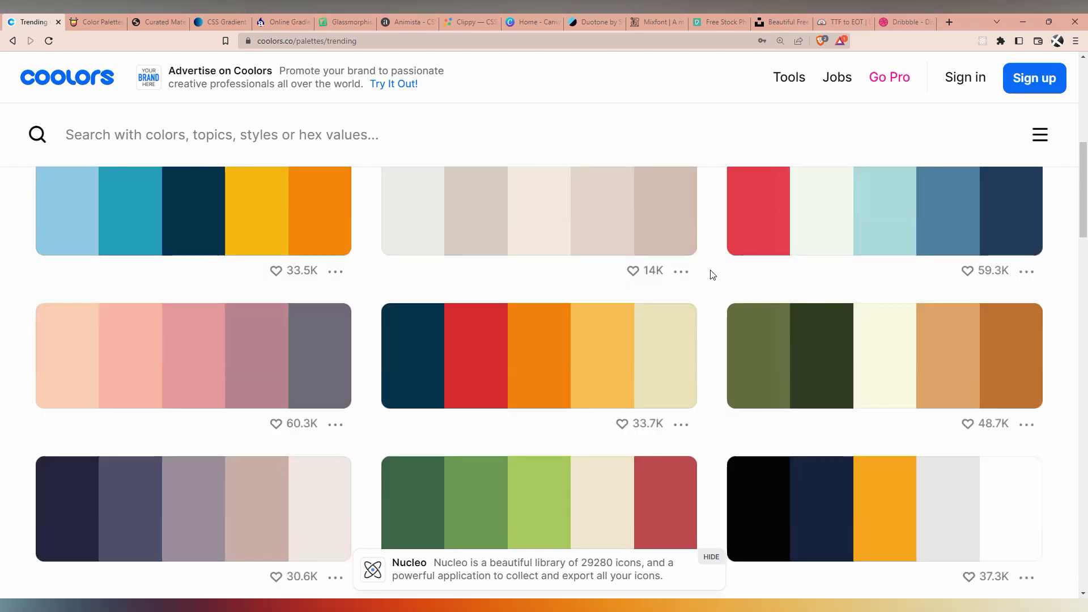
pyautogui.scroll(-10, 713, 275)
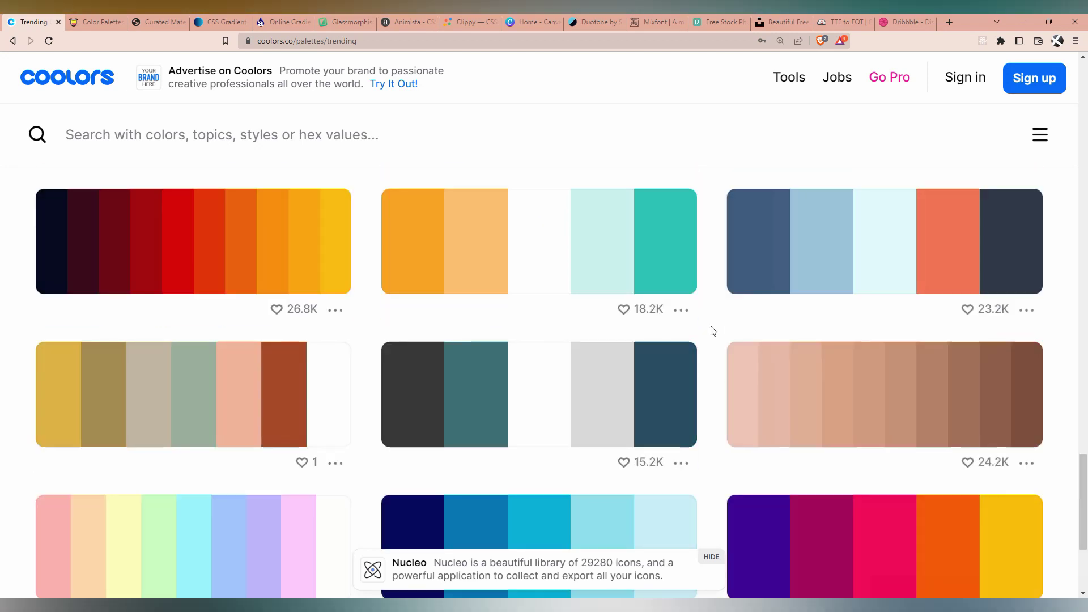
pyautogui.scroll(15, 711, 331)
pyautogui.scroll(5, 712, 331)
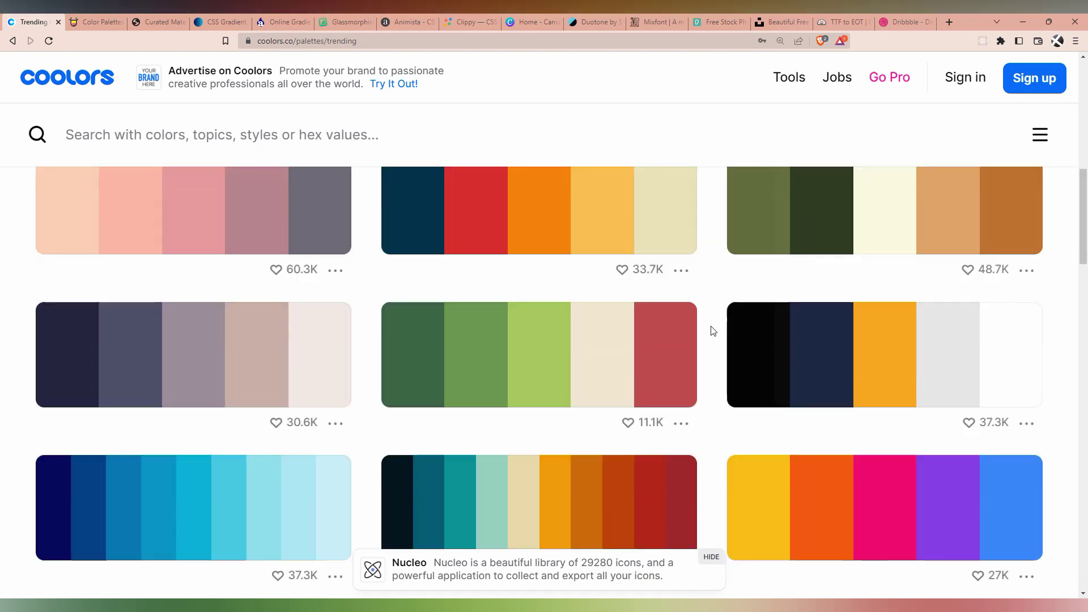
pyautogui.scroll(10, 713, 331)
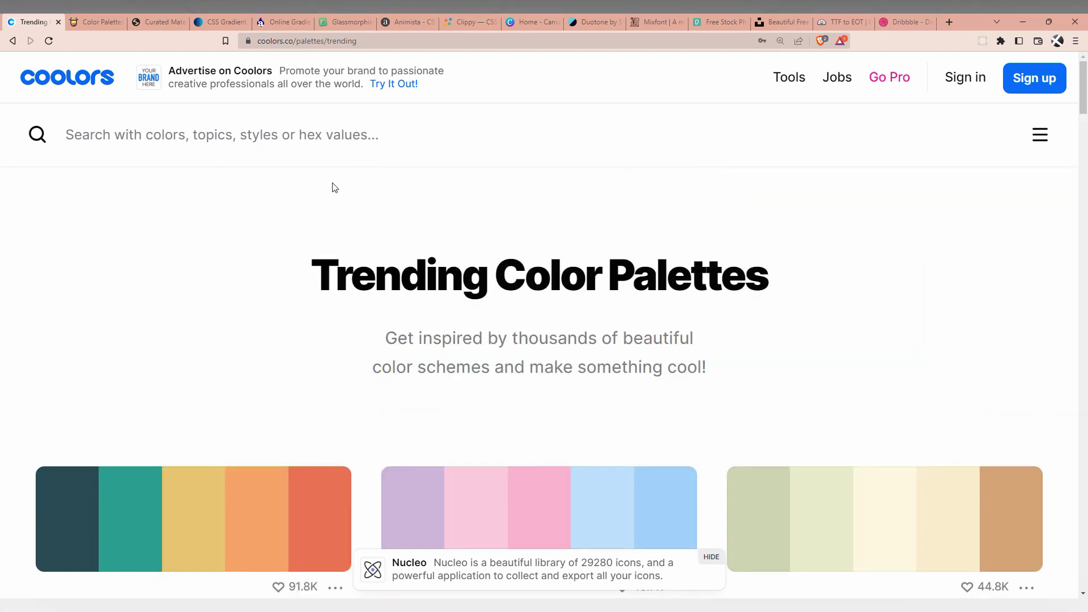
# - Switch to the Color Hunt site and look through its newest palettes
pyautogui.click(90, 24)
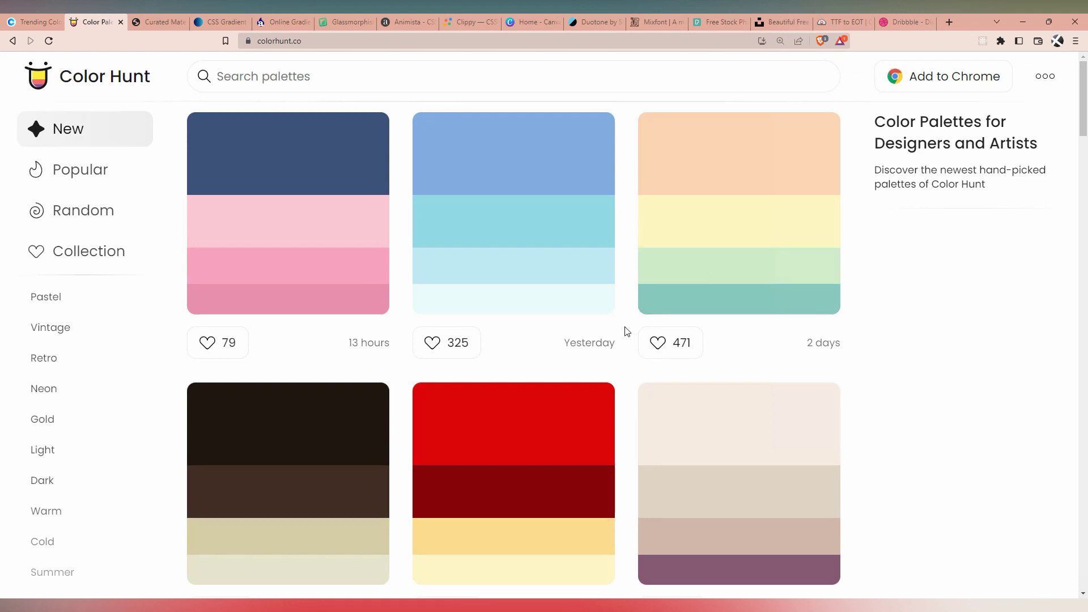
pyautogui.scroll(-10, 626, 331)
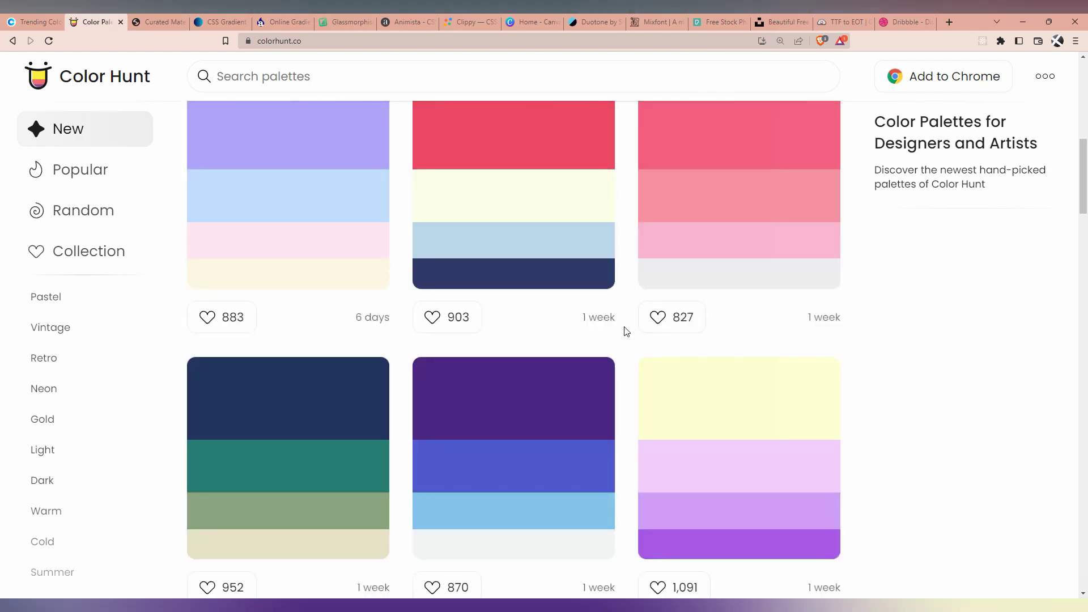
pyautogui.scroll(10, 627, 331)
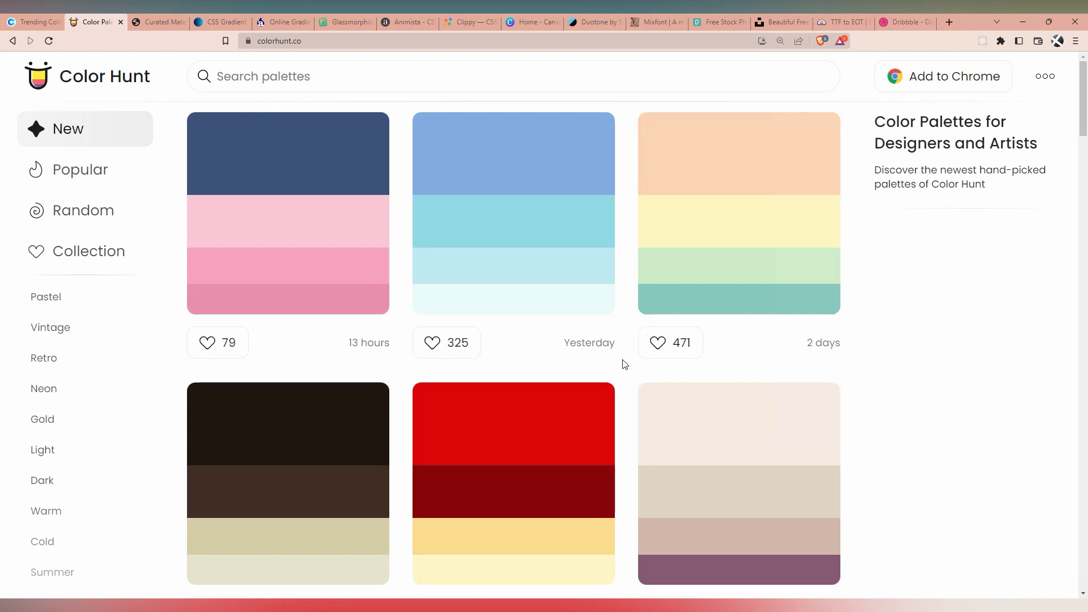
# - Switch to the Material @ Colorion site and look through its curated material palettes
pyautogui.click(157, 21)
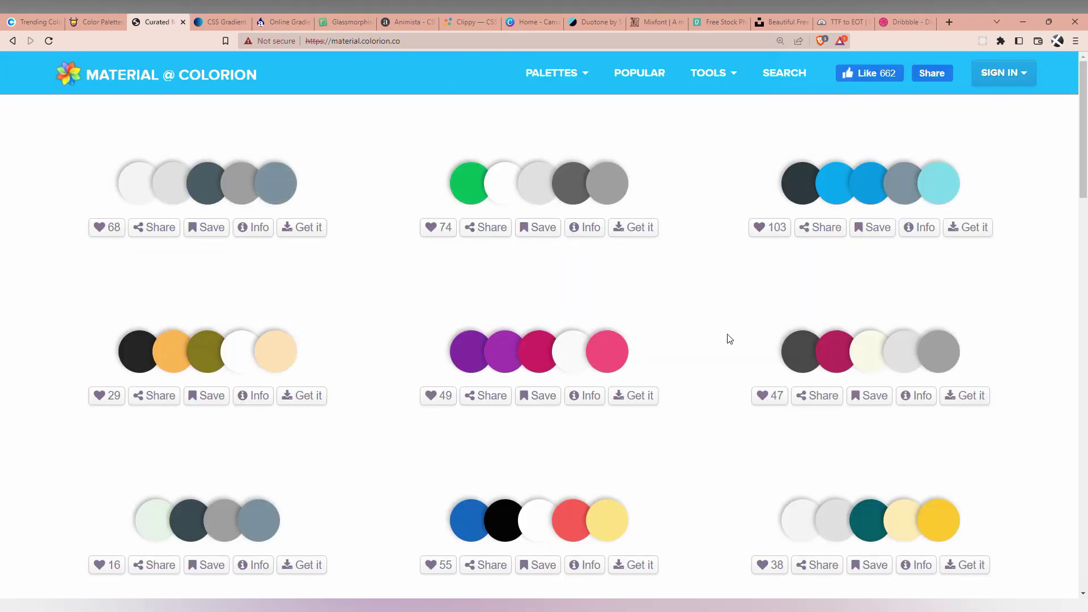
pyautogui.scroll(-6, 711, 325)
pyautogui.scroll(6, 711, 326)
# - Switch to the CSS Gradient site, look over its generator page and accept the cookies
pyautogui.click(220, 25)
pyautogui.scroll(-5, 728, 406)
pyautogui.scroll(-3, 721, 408)
pyautogui.scroll(8, 721, 408)
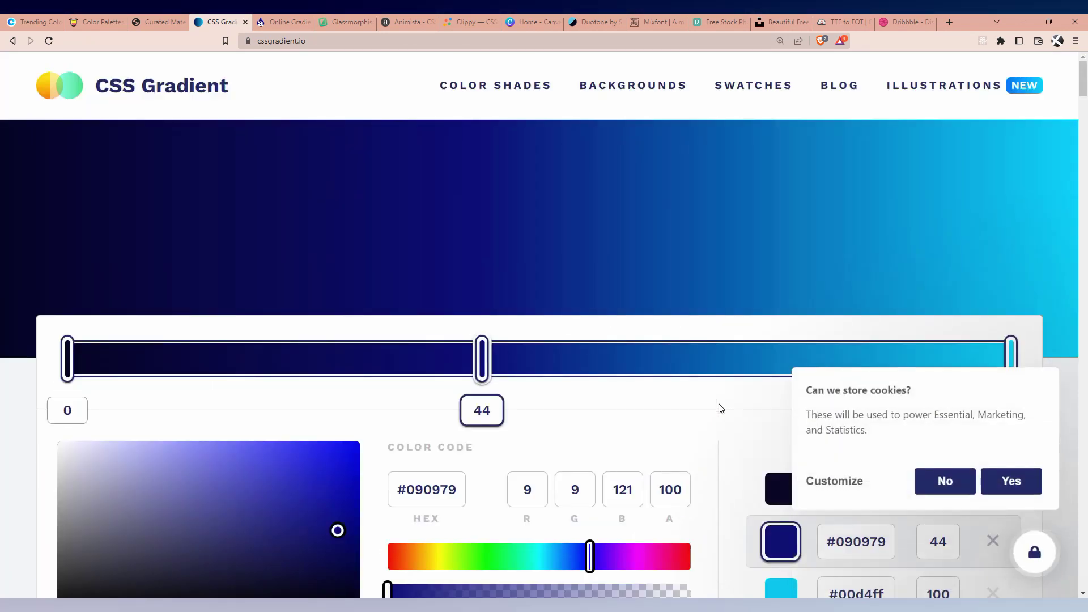
pyautogui.scroll(-2, 674, 428)
pyautogui.click(1013, 480)
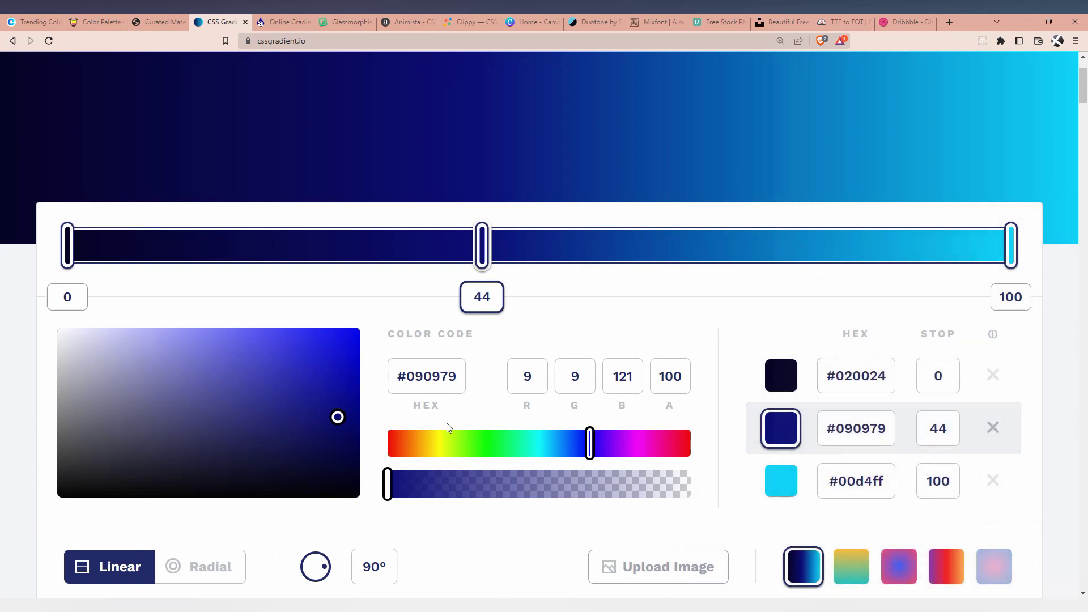
# - Recolor the gradient's middle stop to #4c4c8d and its first stop to #c2c1d5
pyautogui.moveTo(318, 393)
pyautogui.mouseDown()
pyautogui.moveTo(306, 382)
pyautogui.moveTo(197, 404)
pyautogui.mouseUp()
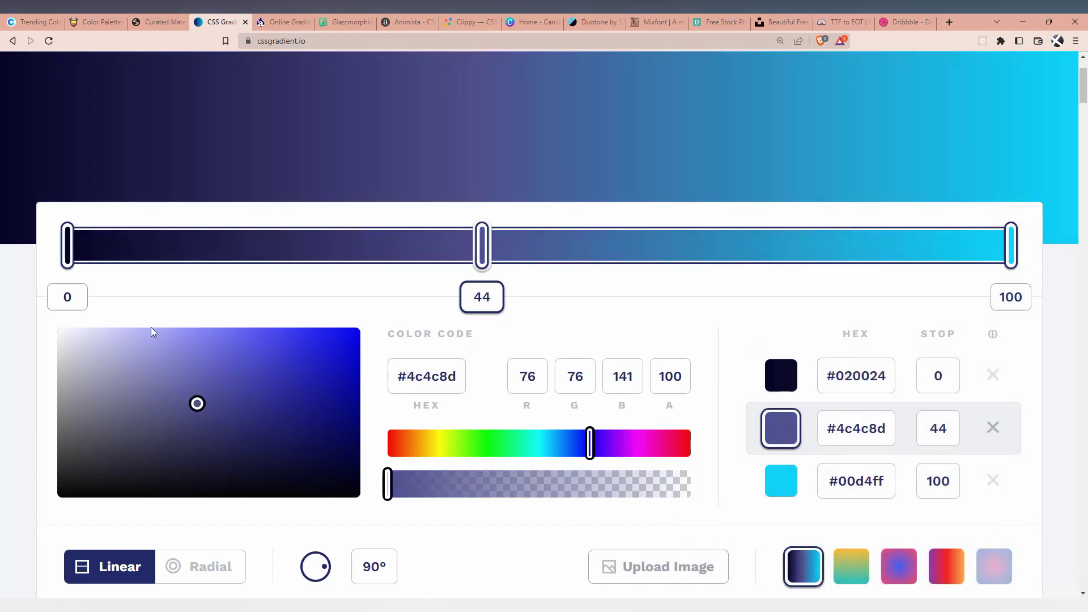
pyautogui.click(67, 244)
pyautogui.moveTo(275, 362); pyautogui.dragTo(85, 356)
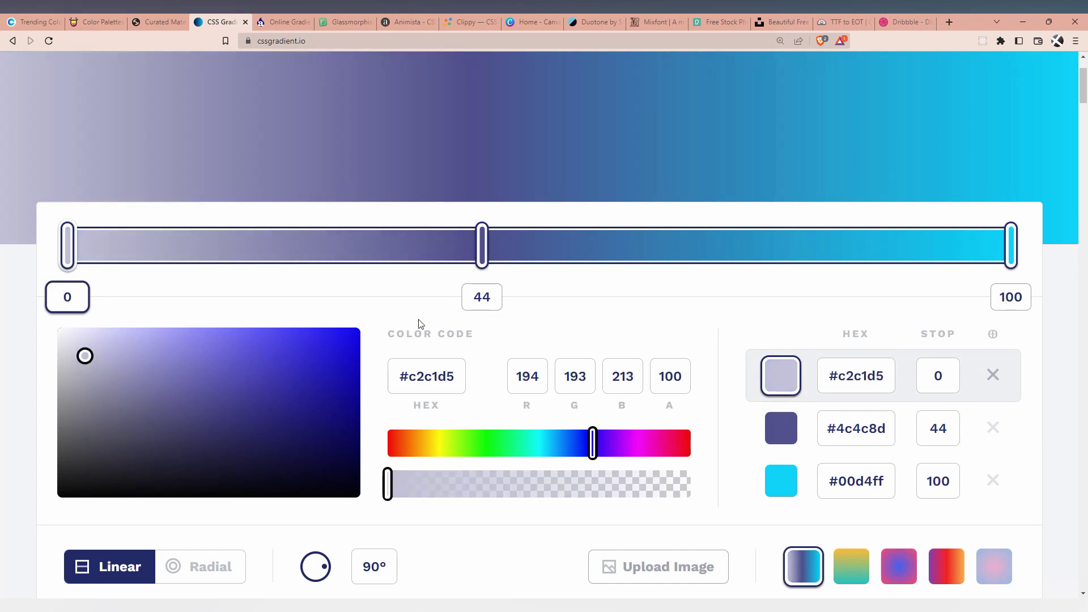
# - Recolor the middle stop to #868d4c and the end stop to #ff0081, and move the middle stop to 65%
pyautogui.click(481, 297)
pyautogui.moveTo(593, 444); pyautogui.dragTo(445, 450)
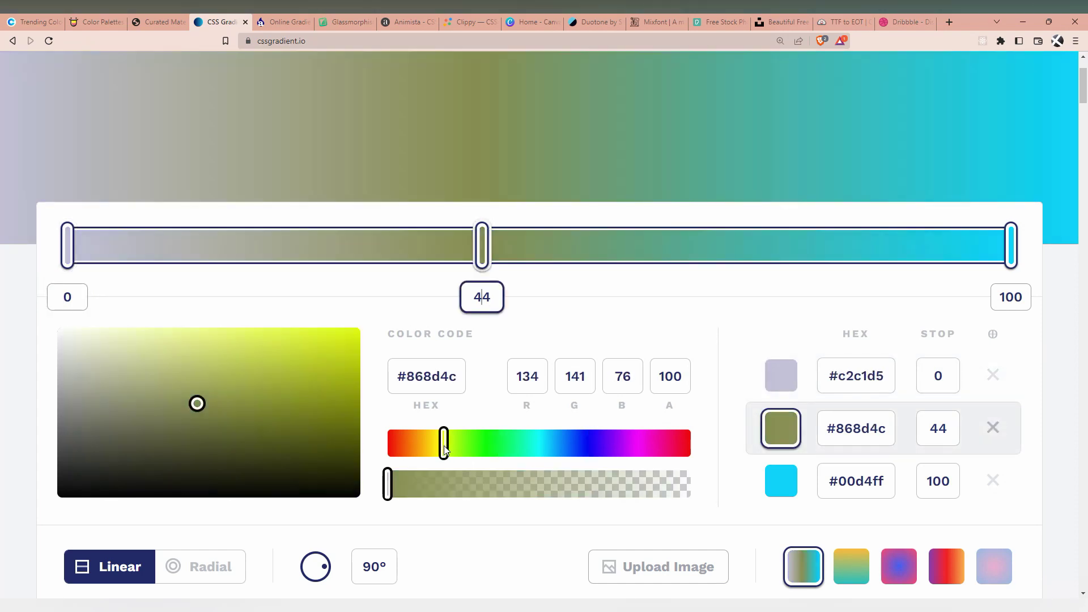
pyautogui.click(1008, 258)
pyautogui.moveTo(643, 451); pyautogui.dragTo(666, 444)
pyautogui.moveTo(482, 245); pyautogui.dragTo(676, 246)
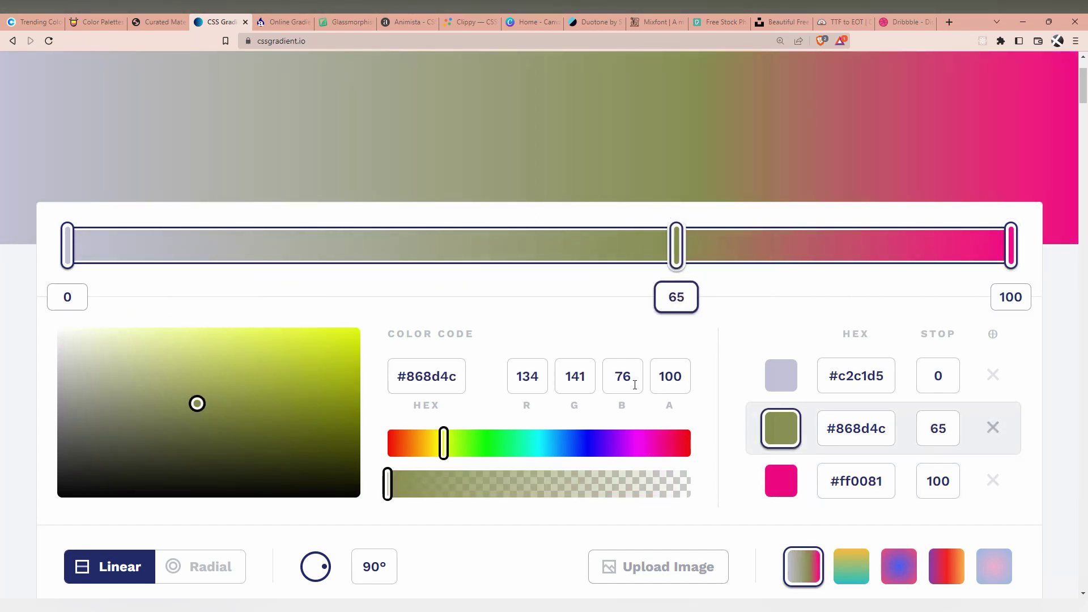
# - Examine the CSS background code generated for the gradient, highlighting both lines briefly
pyautogui.scroll(-6, 634, 385)
pyautogui.moveTo(921, 380); pyautogui.dragTo(77, 360)
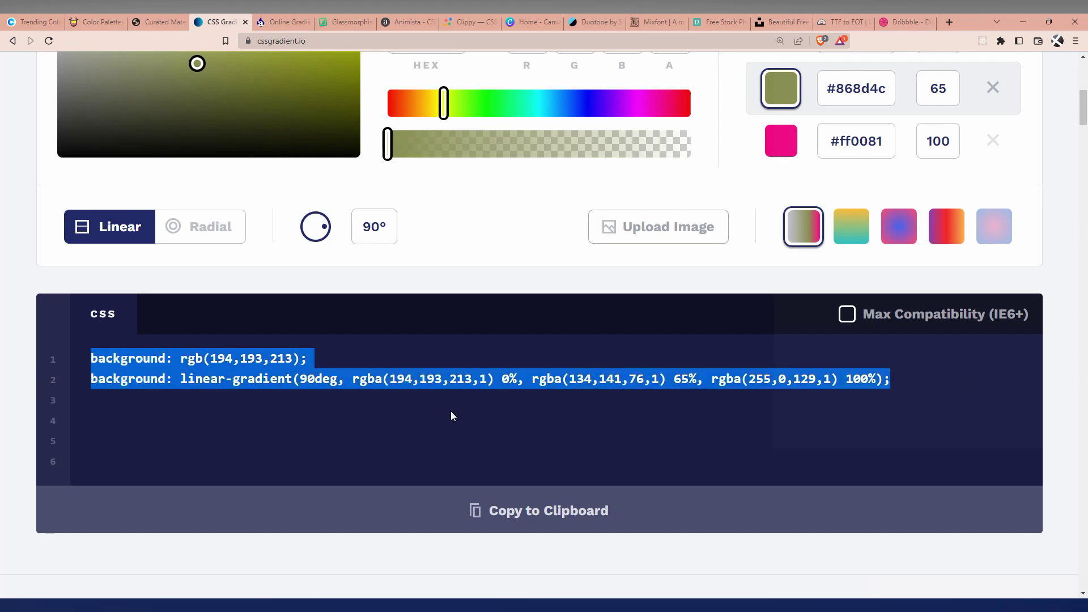
pyautogui.click(430, 378)
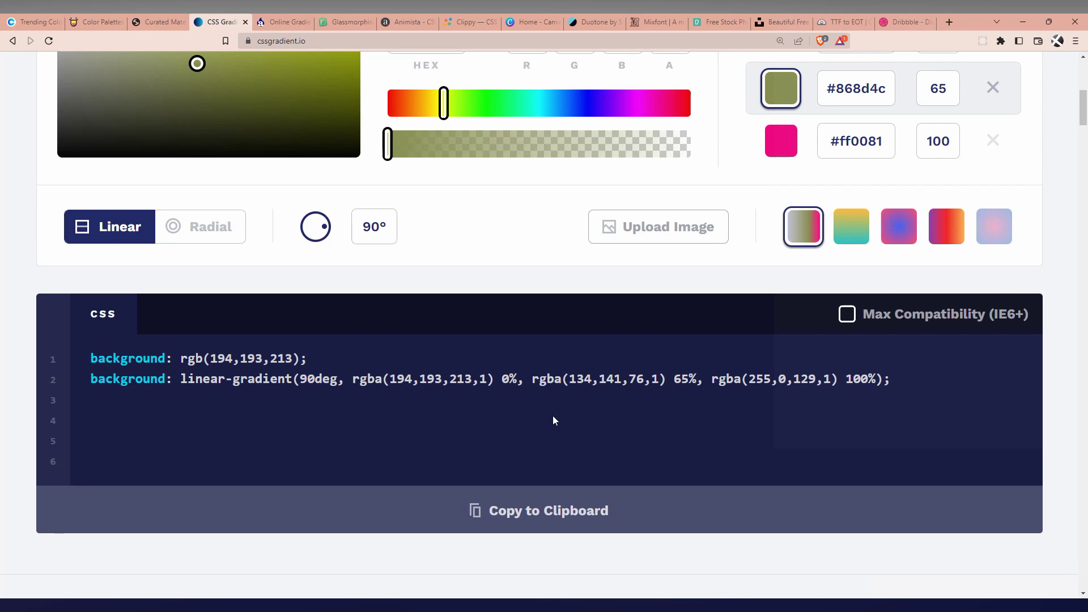
pyautogui.scroll(8, 607, 422)
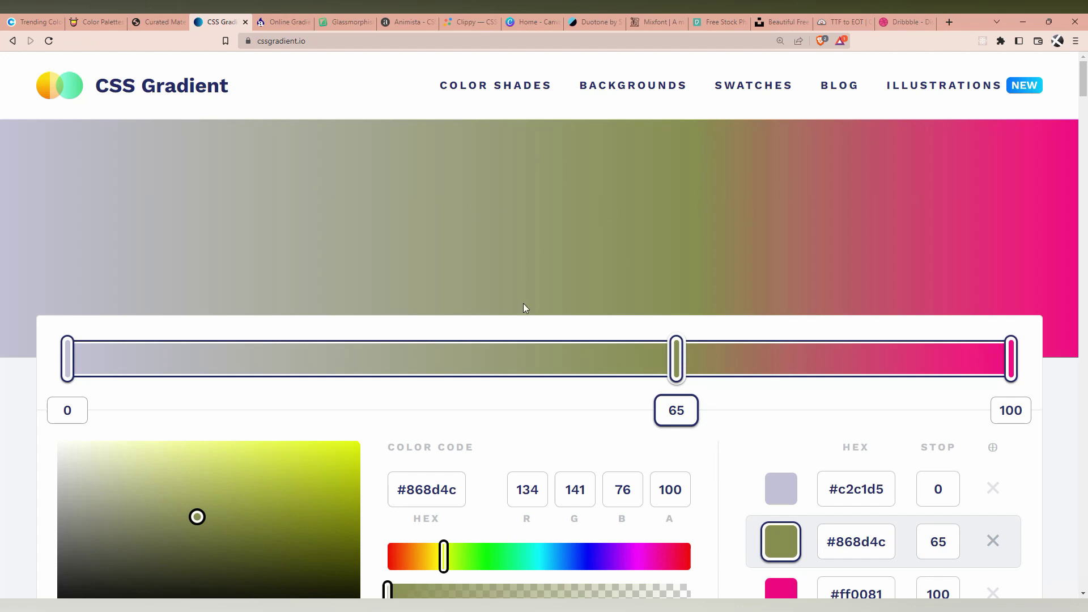
# - Switch to the Angry Tools gradient generator and set the first stop to 1% with color rgba(130, 130, 49, 1)
pyautogui.click(287, 25)
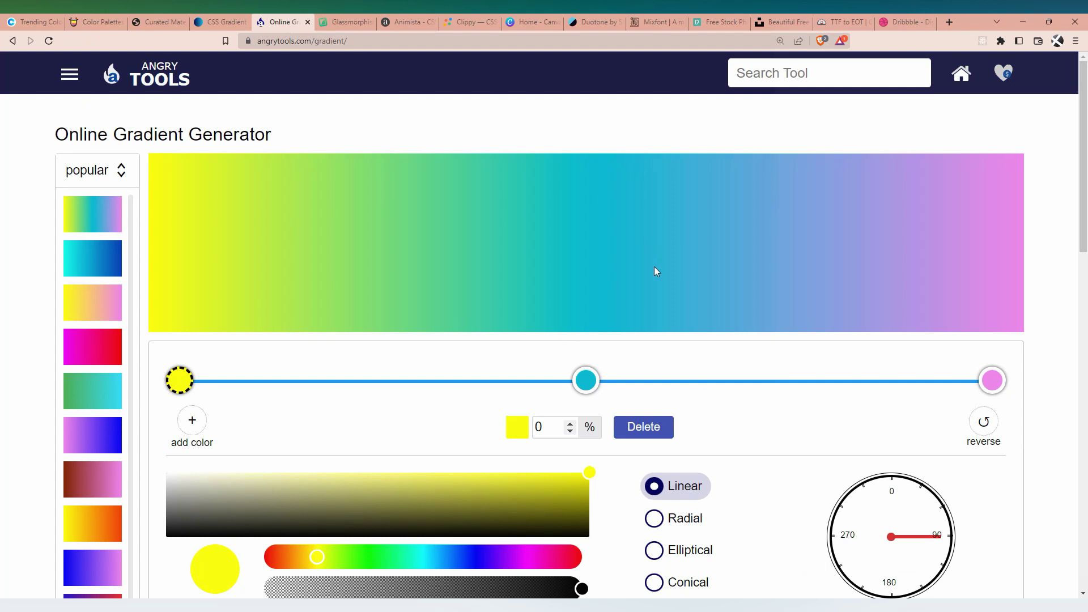
pyautogui.scroll(-4, 654, 265)
pyautogui.scroll(3, 654, 266)
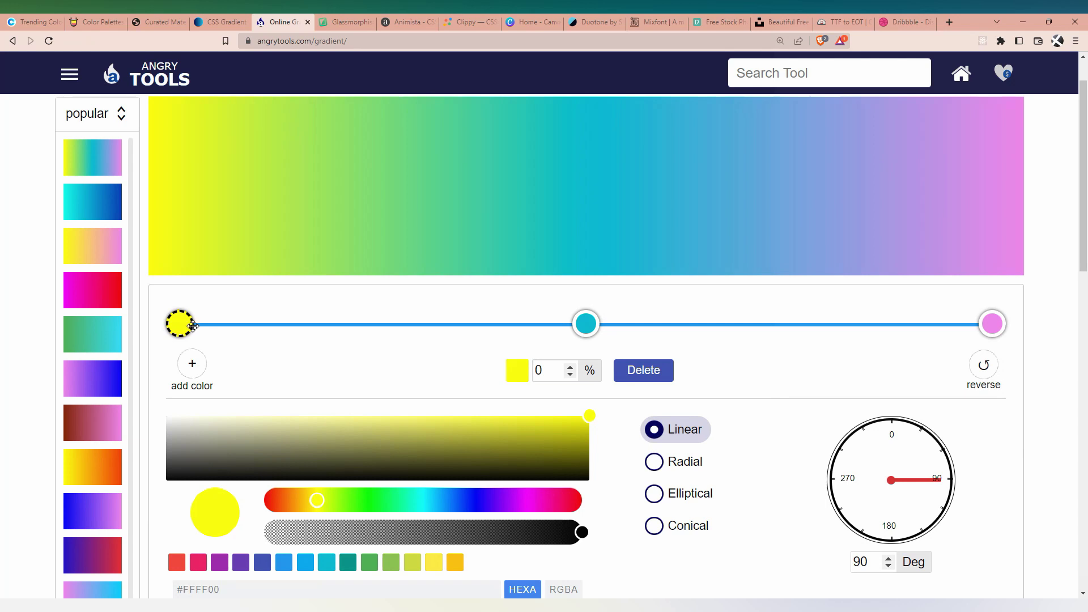
pyautogui.moveTo(198, 329); pyautogui.dragTo(205, 329)
pyautogui.moveTo(498, 436); pyautogui.dragTo(428, 447)
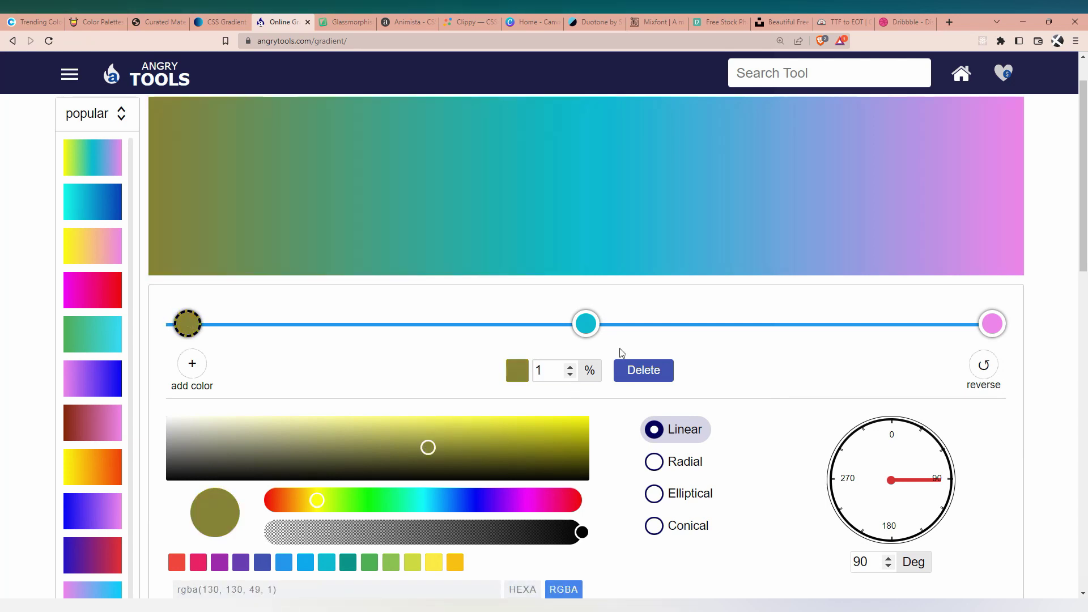
# - Set the middle stop to rgba(39, 120, 130, 1) at 65% and recolor the end stop to rgba(100, 8, 100, 1)
pyautogui.click(586, 323)
pyautogui.moveTo(542, 448); pyautogui.dragTo(460, 448)
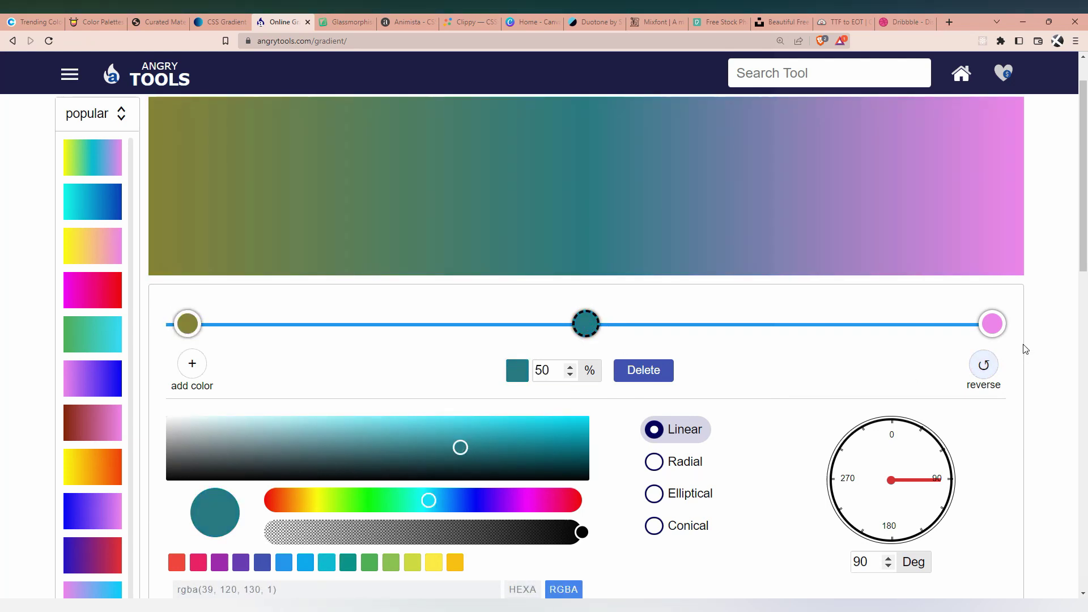
pyautogui.click(992, 324)
pyautogui.moveTo(527, 479); pyautogui.dragTo(556, 453)
pyautogui.moveTo(586, 328); pyautogui.dragTo(707, 325)
# - Examine the gradient's generated cross-browser CSS code, highlighting the webkit and Opera lines briefly
pyautogui.scroll(-5, 726, 357)
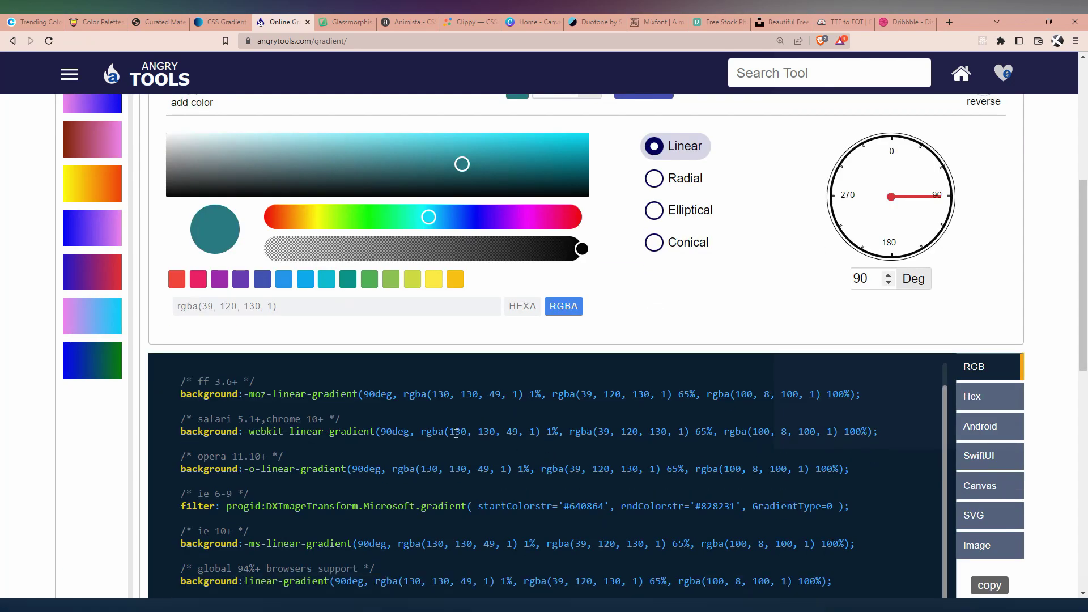
pyautogui.moveTo(769, 469); pyautogui.dragTo(332, 419)
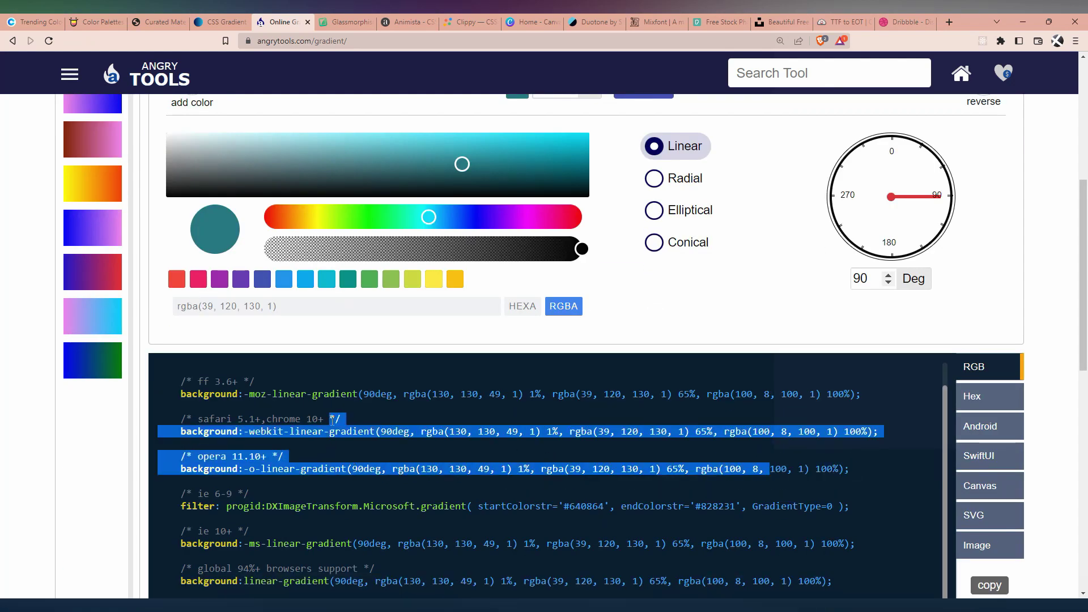
pyautogui.click(571, 442)
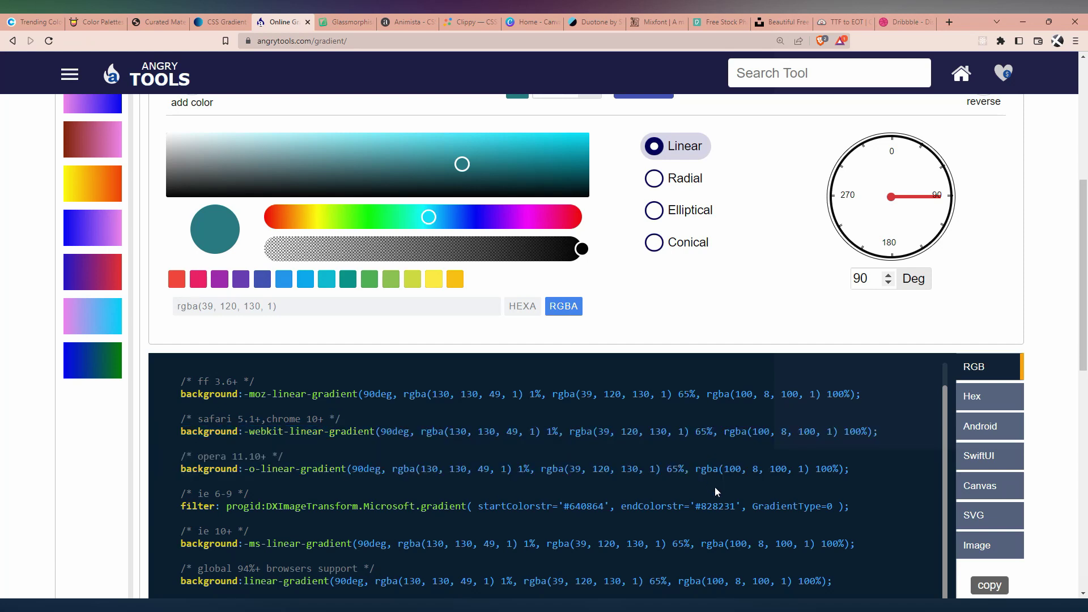
pyautogui.scroll(1, 715, 492)
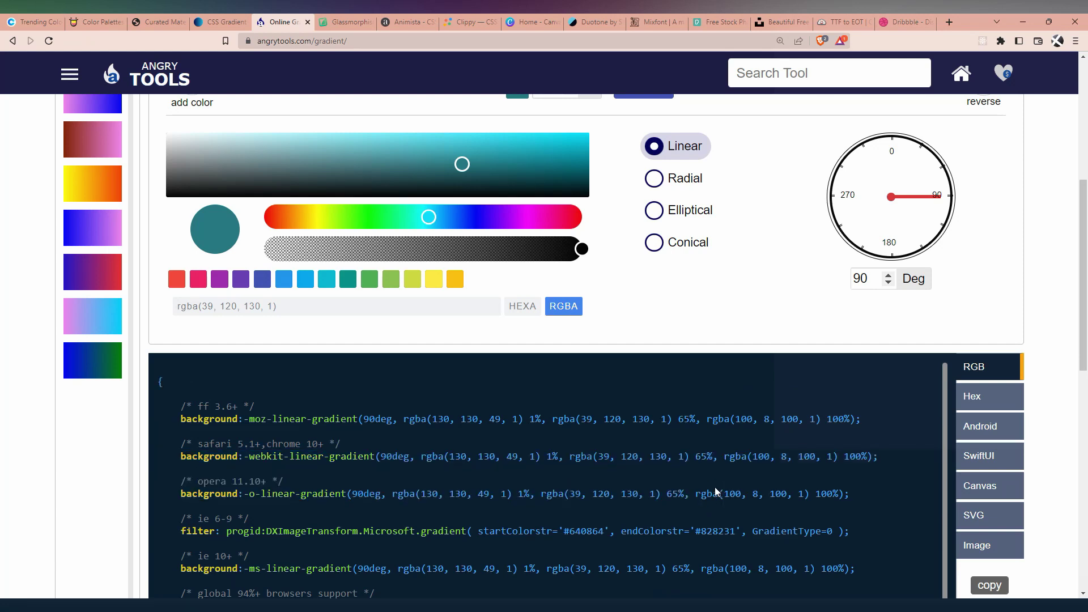
pyautogui.scroll(6, 761, 332)
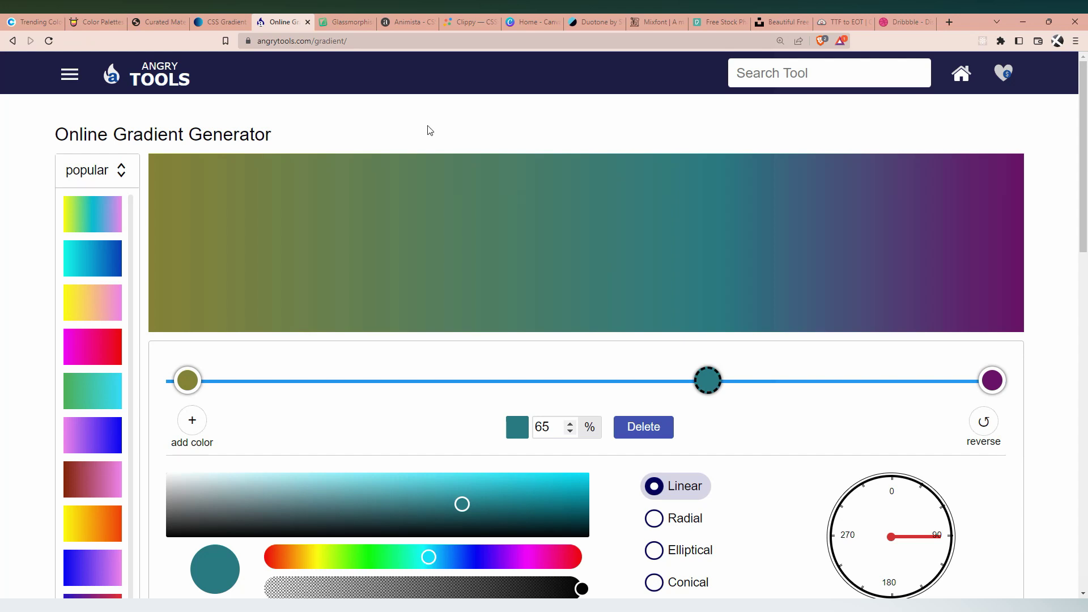
# - Switch to the Animista site and preview several swing variants, including swing-bottom-right-bck, swing-top-left-bck and swing-bottom-left-fwd
pyautogui.click(405, 20)
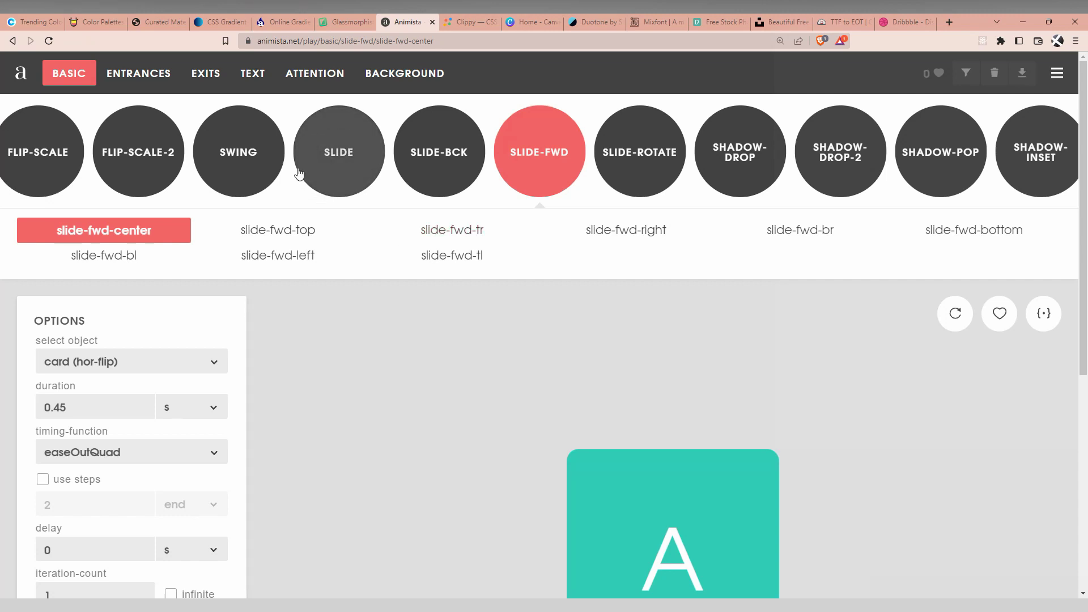
pyautogui.click(246, 156)
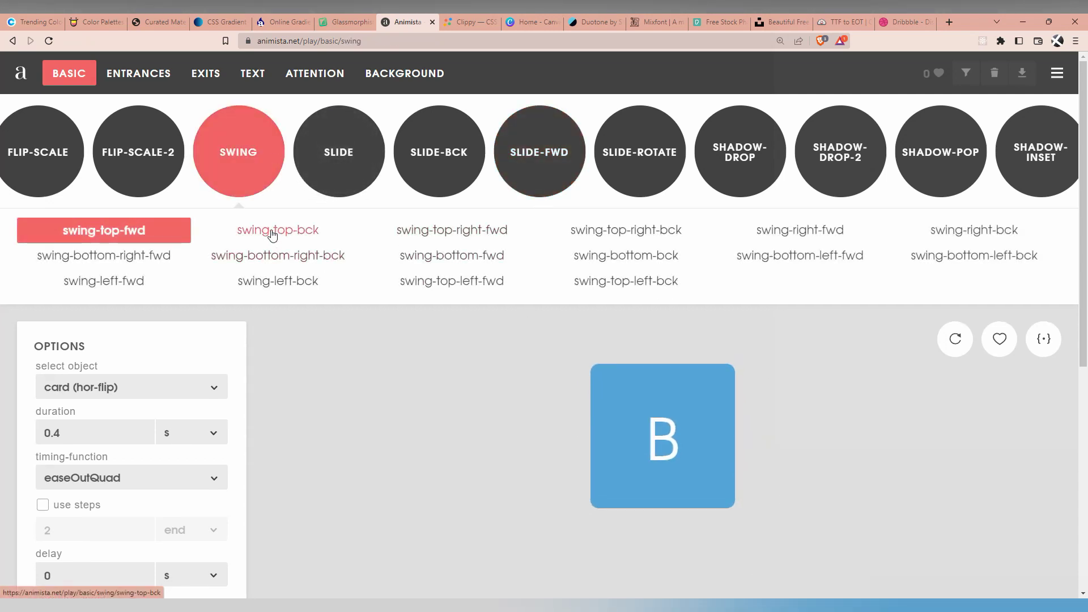
pyautogui.click(272, 230)
pyautogui.click(278, 258)
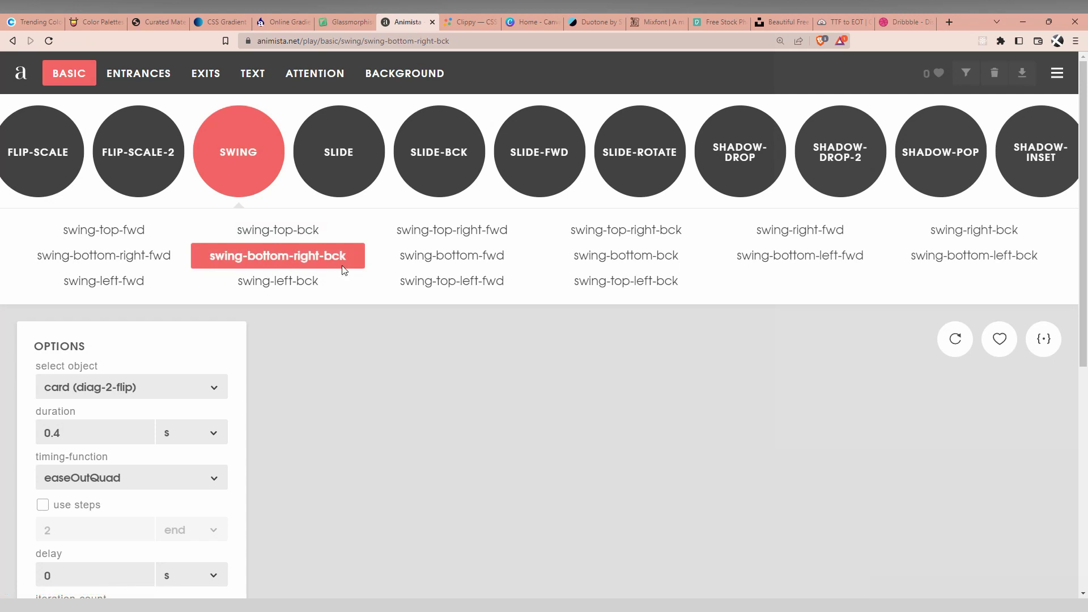
pyautogui.click(466, 281)
pyautogui.click(617, 281)
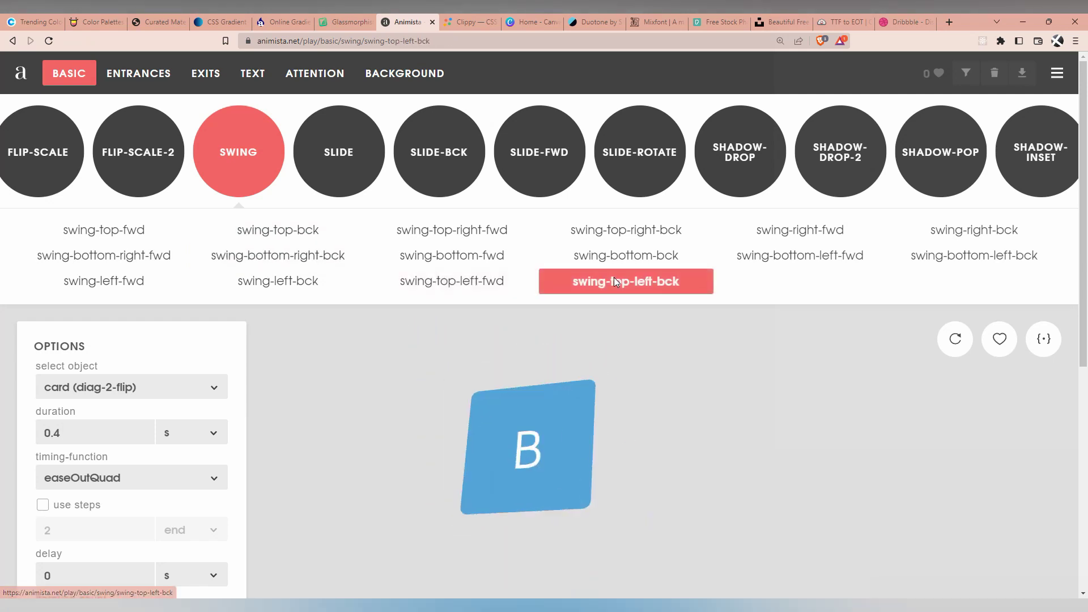
pyautogui.click(801, 258)
# - Preview the flip-scale-2-hor-bottom animation, examine its generated CSS code and close the code view
pyautogui.click(138, 152)
pyautogui.click(458, 230)
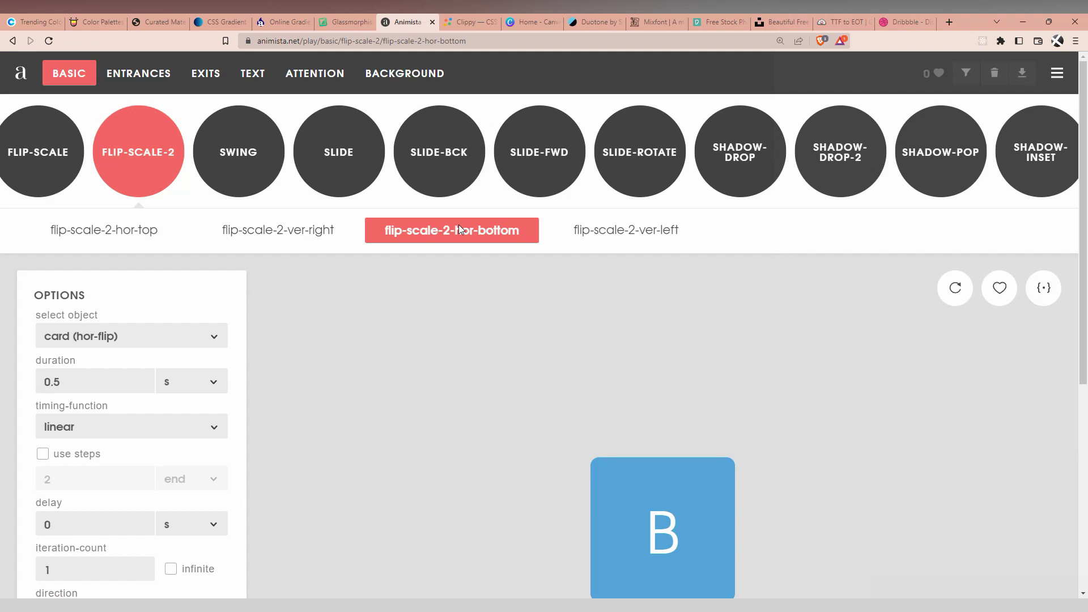
pyautogui.click(1049, 289)
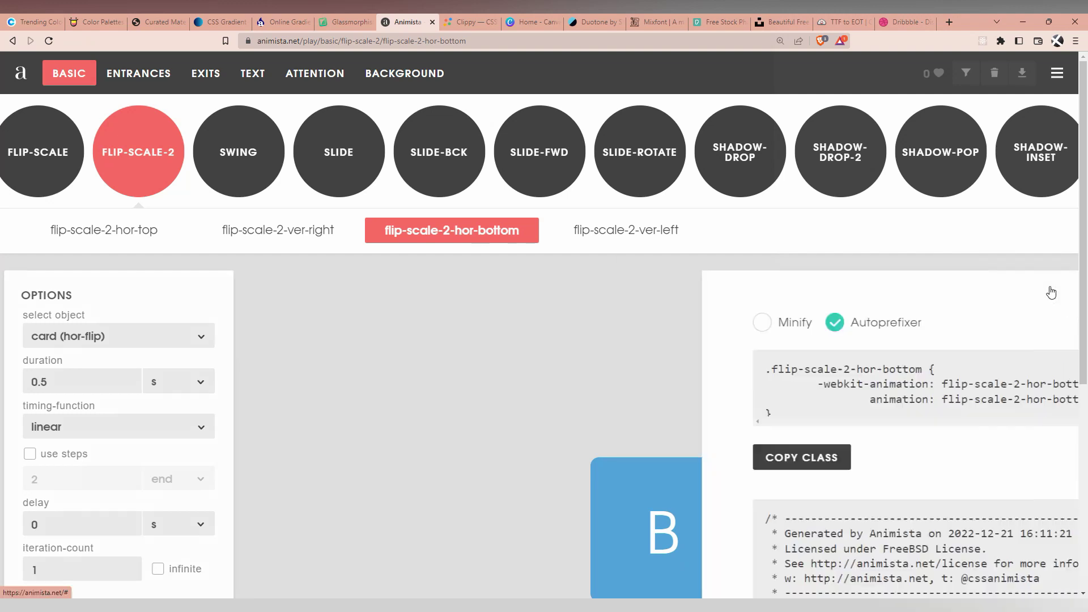
pyautogui.moveTo(554, 410); pyautogui.dragTo(13, 351)
pyautogui.click(325, 384)
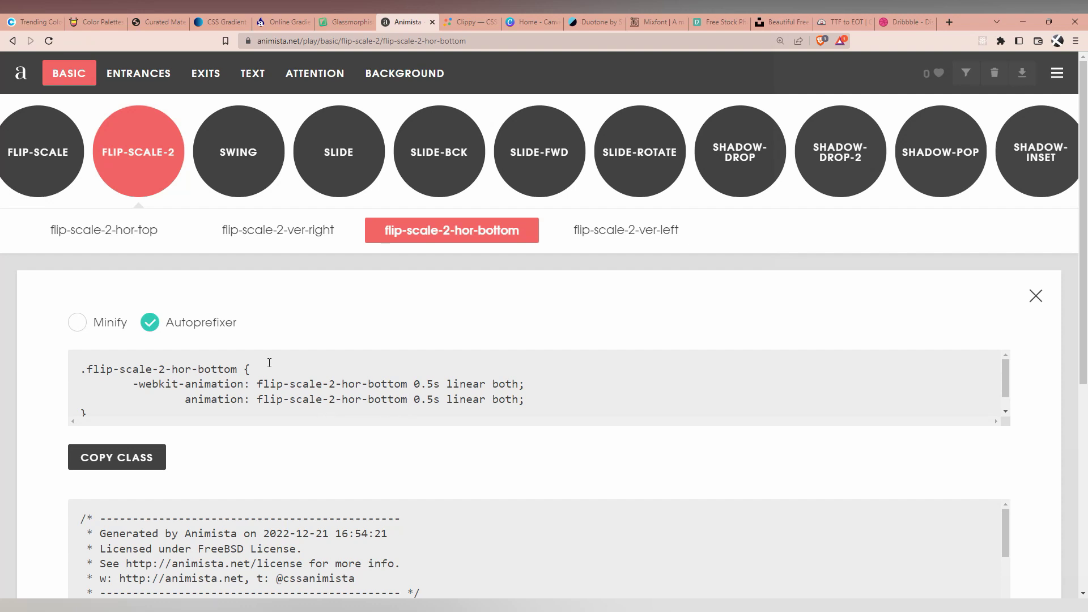
pyautogui.click(1036, 295)
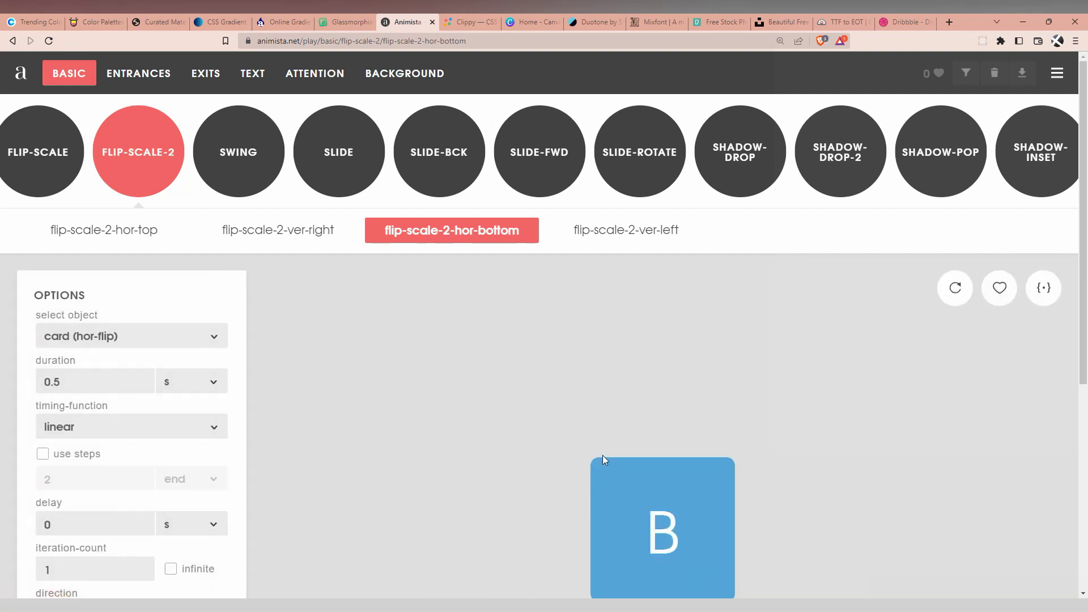
# - Preview the slide-fwd animation in Animista's basic category
pyautogui.click(531, 189)
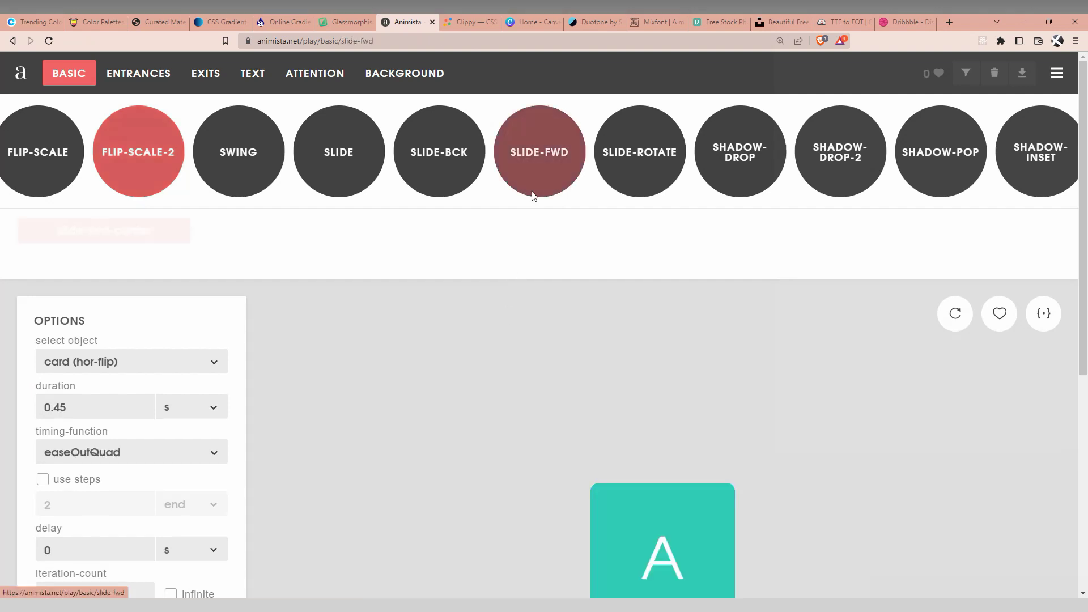
# - Switch to the ui.glass Glassmorphism generator and change the previewed sample to the Members card
pyautogui.click(347, 23)
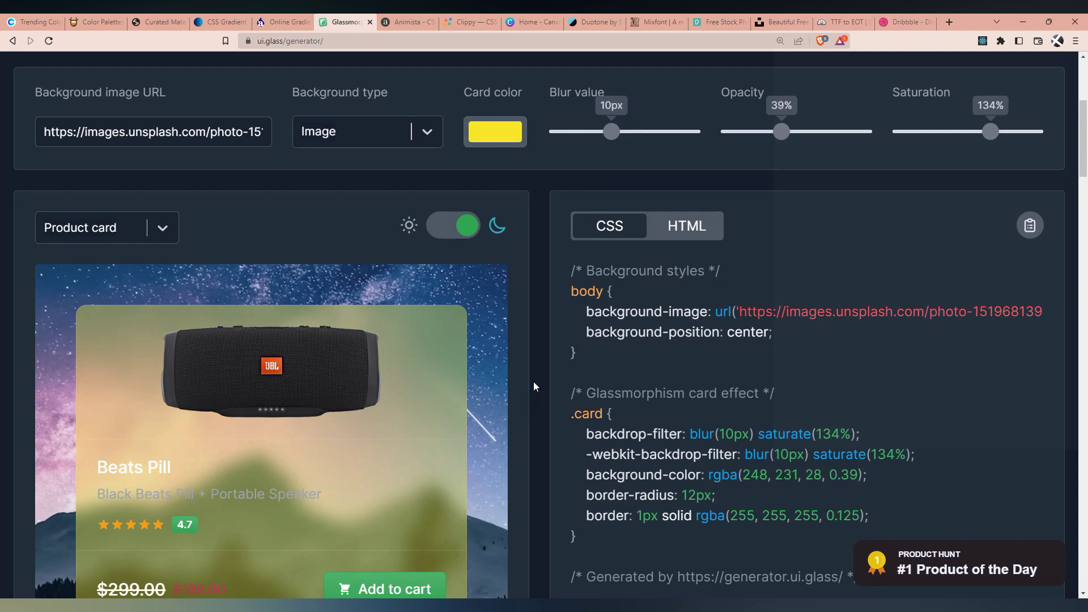
pyautogui.scroll(-5, 533, 382)
pyautogui.scroll(5, 533, 382)
pyautogui.scroll(-1, 535, 380)
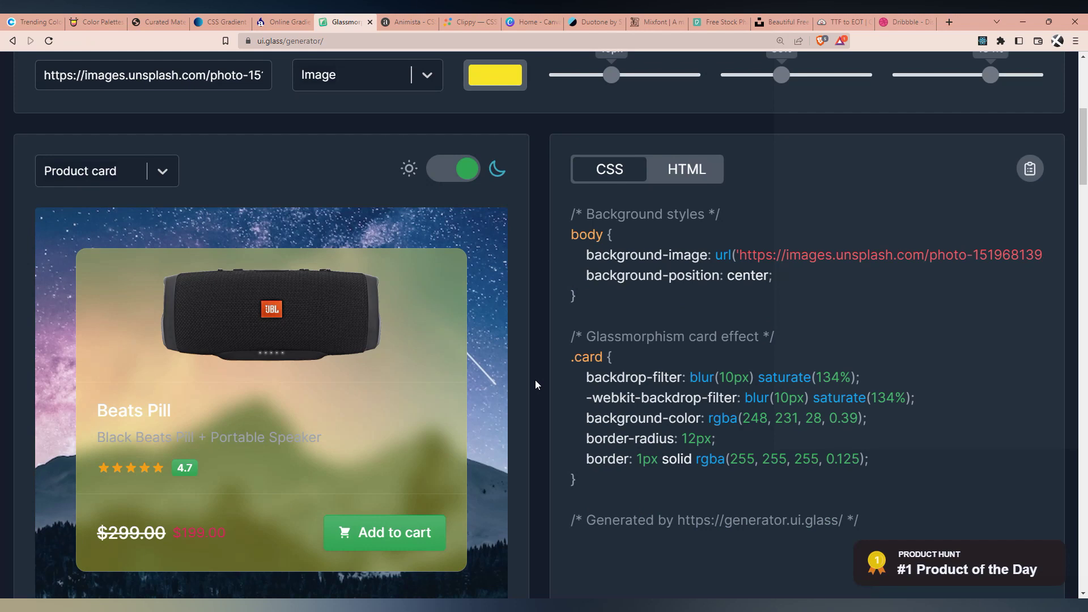
pyautogui.click(155, 168)
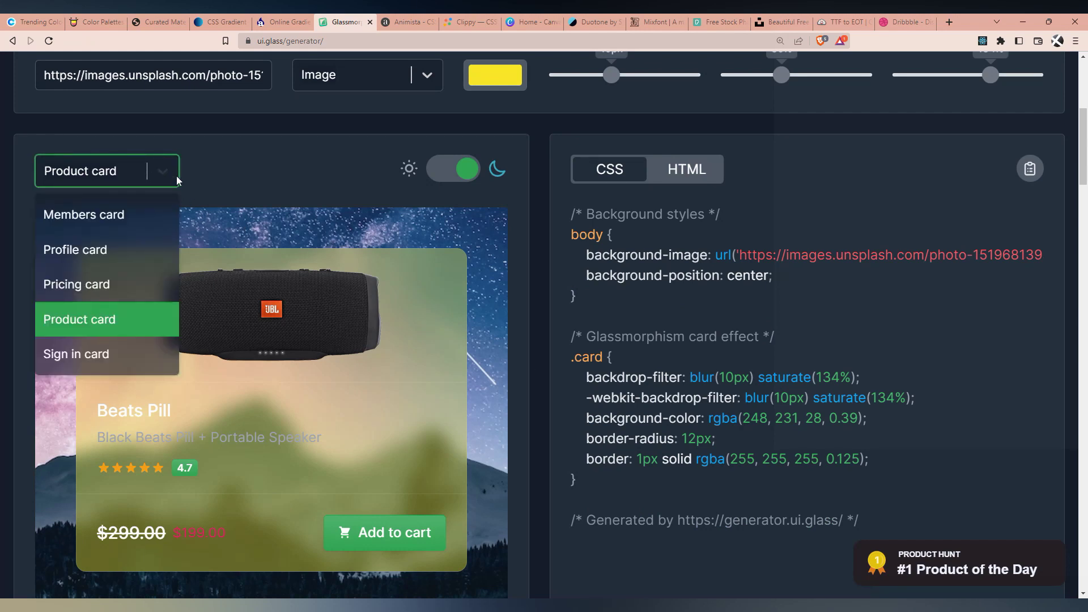
pyautogui.click(106, 220)
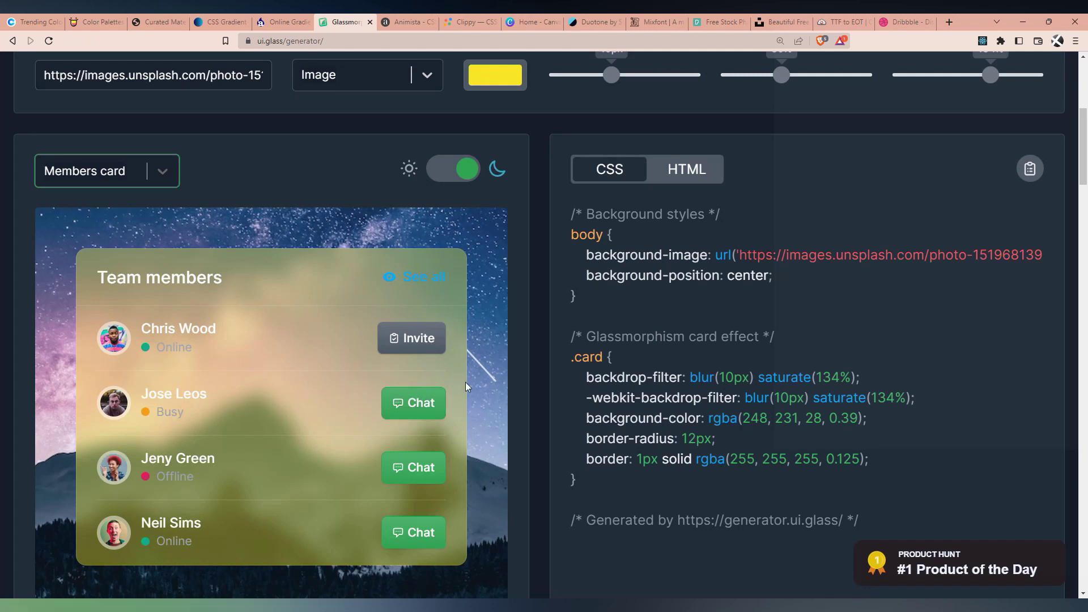
# - Set the glass card's blur to 8px, opacity to 0% and saturation to 0%
pyautogui.scroll(2, 523, 365)
pyautogui.moveTo(612, 189); pyautogui.dragTo(585, 192)
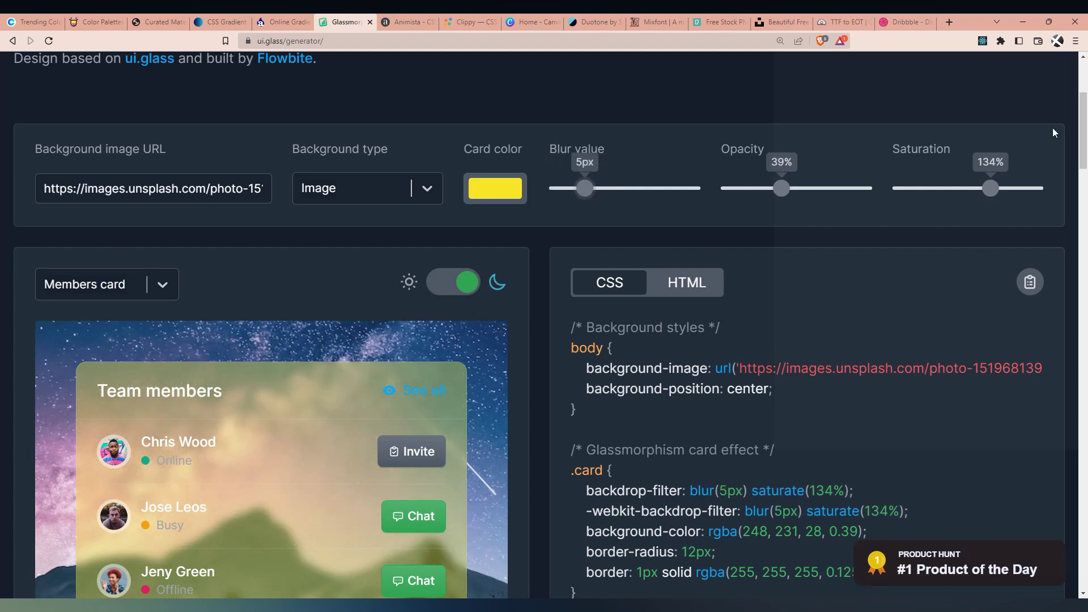
pyautogui.moveTo(1084, 108); pyautogui.dragTo(1084, 119)
pyautogui.moveTo(587, 102)
pyautogui.mouseDown()
pyautogui.moveTo(648, 97)
pyautogui.moveTo(558, 102)
pyautogui.moveTo(601, 100)
pyautogui.mouseUp()
pyautogui.moveTo(782, 99); pyautogui.dragTo(714, 96)
pyautogui.moveTo(992, 101); pyautogui.dragTo(894, 111)
# - Examine the generated glassmorphism .card CSS rule, highlighting the block briefly
pyautogui.moveTo(884, 490); pyautogui.dragTo(569, 372)
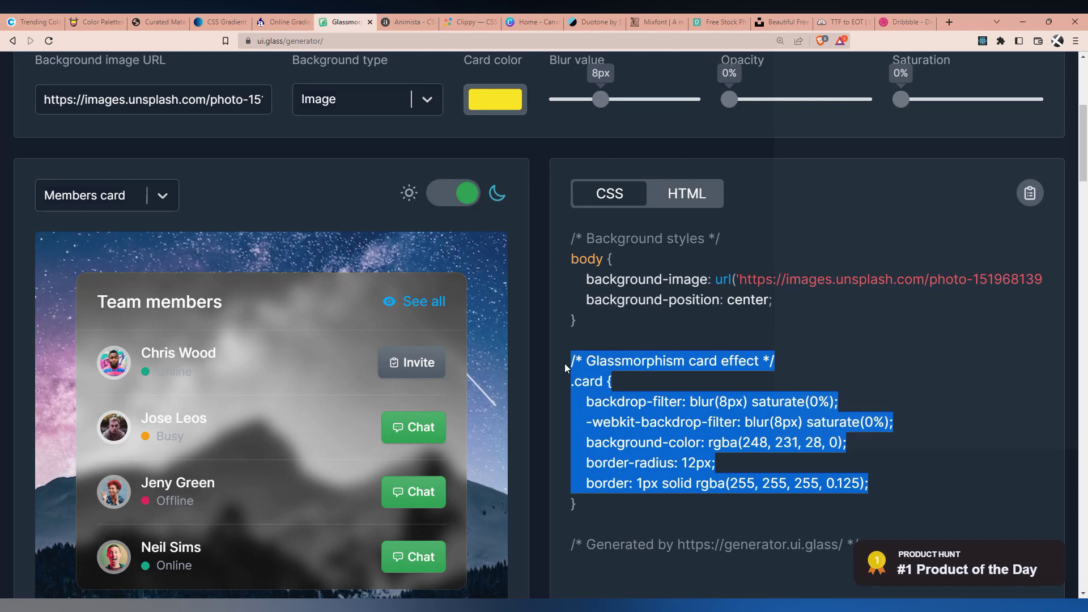
pyautogui.click(587, 515)
pyautogui.moveTo(586, 508); pyautogui.dragTo(550, 363)
pyautogui.click(584, 395)
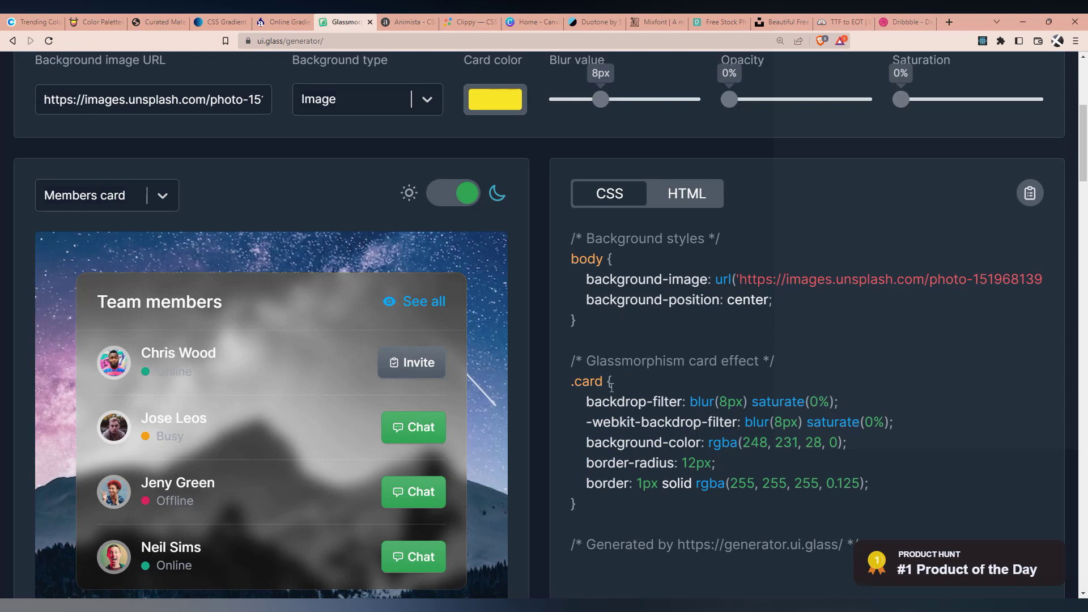
# - Switch to the Clippy clip-path maker, apply the Triangle with its apex at 54% 0, and select the generated clip-path code
pyautogui.click(464, 22)
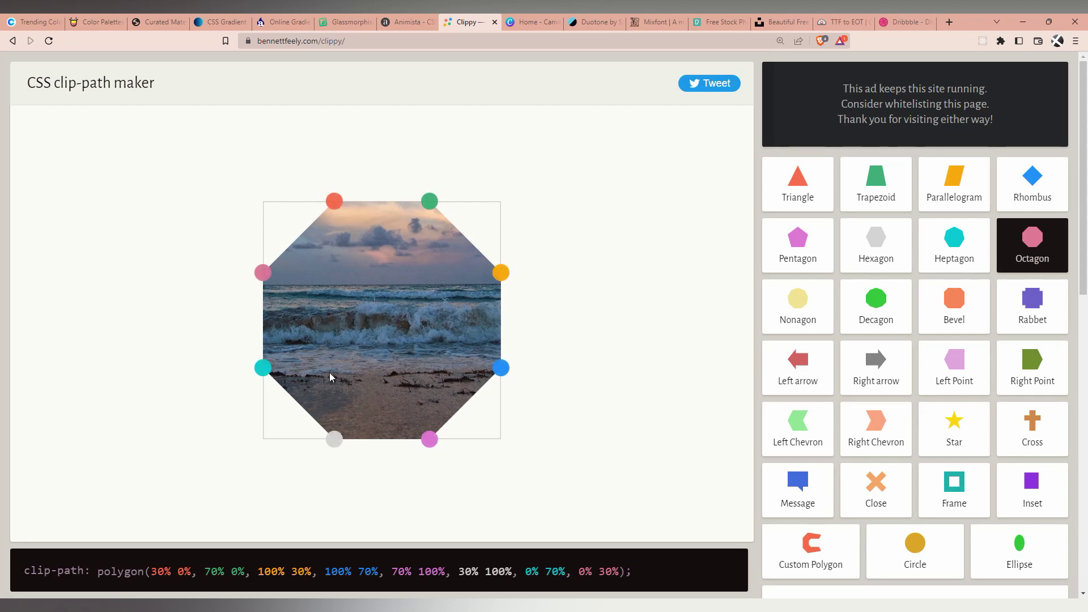
pyautogui.click(820, 194)
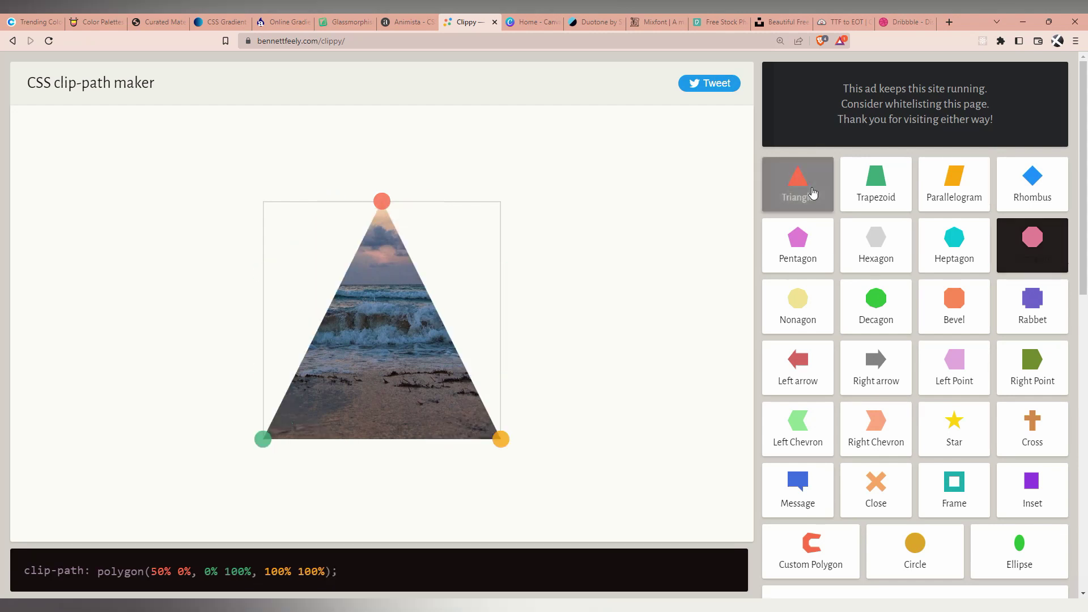
pyautogui.moveTo(382, 201)
pyautogui.mouseDown()
pyautogui.moveTo(500, 200)
pyautogui.moveTo(308, 201)
pyautogui.moveTo(392, 201)
pyautogui.mouseUp()
pyautogui.click(326, 573)
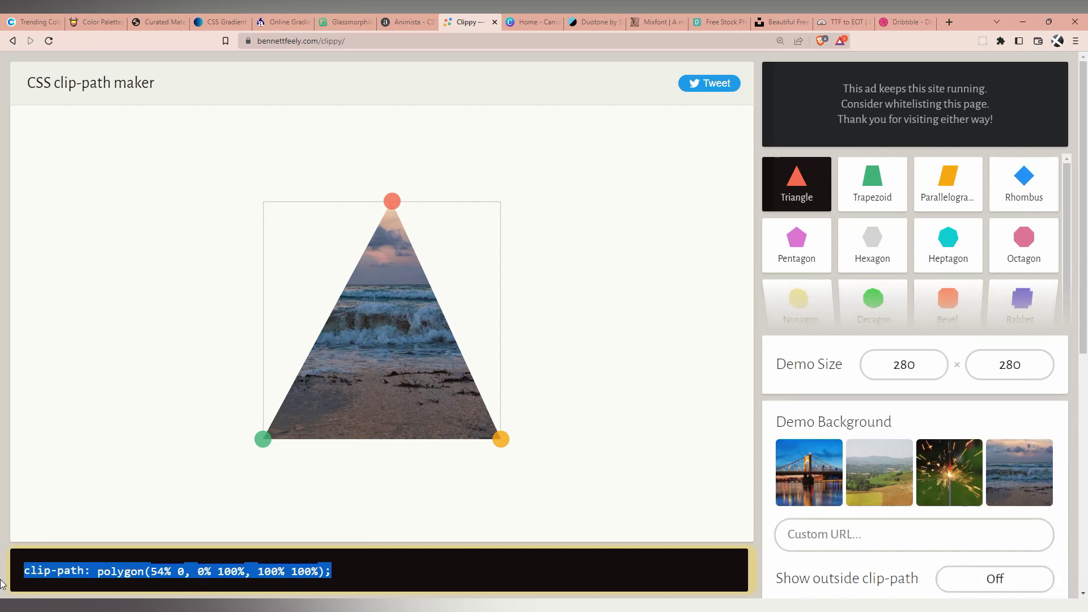
# - Try the Hexagon clip shape with its upper-right corner moved to 89% 0, and replace it with the Parallelogram
pyautogui.click(871, 242)
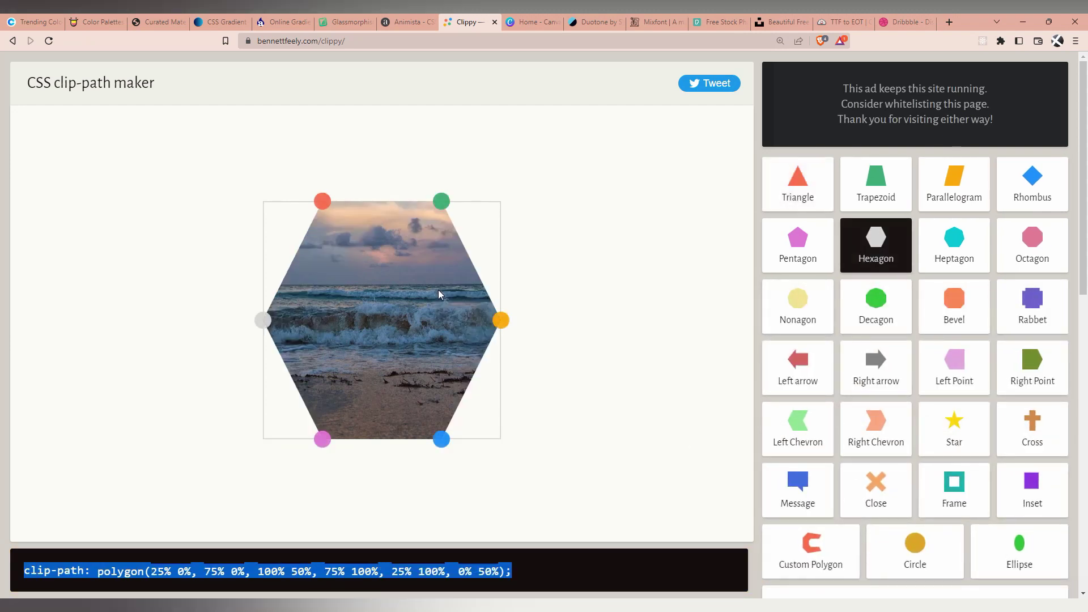
pyautogui.moveTo(437, 203); pyautogui.dragTo(476, 202)
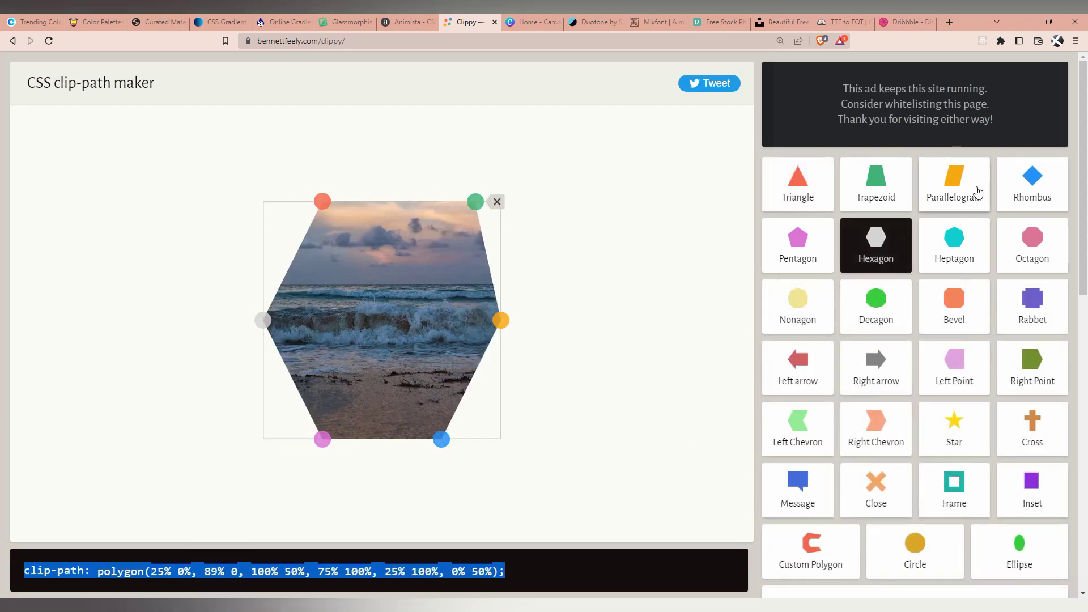
pyautogui.click(954, 179)
pyautogui.moveTo(441, 438); pyautogui.dragTo(445, 461)
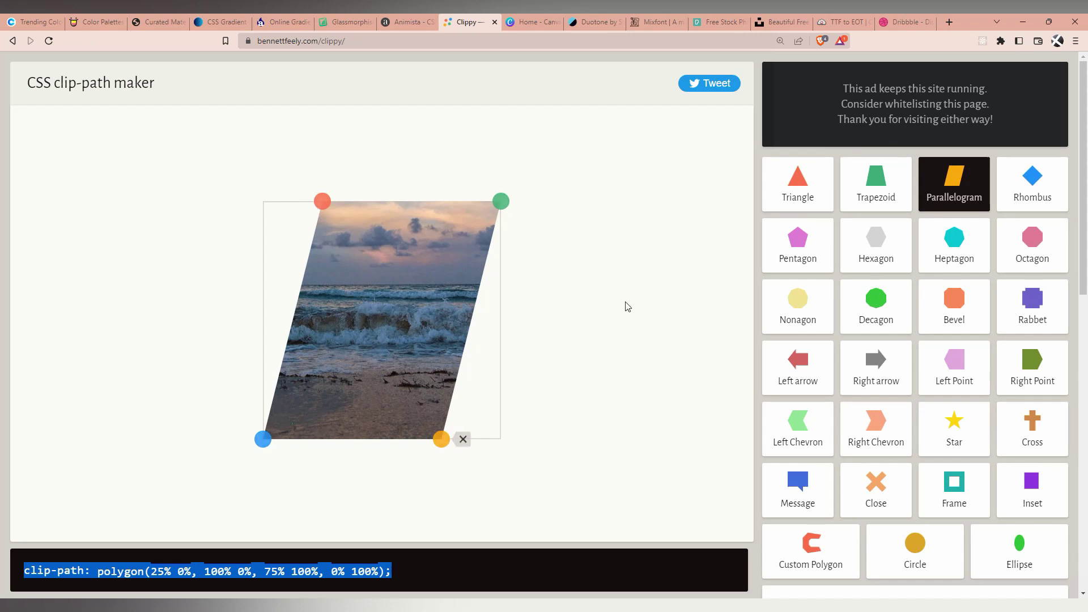
# - Switch to Canva and browse the suggested design types offered for creating a new design
pyautogui.click(532, 23)
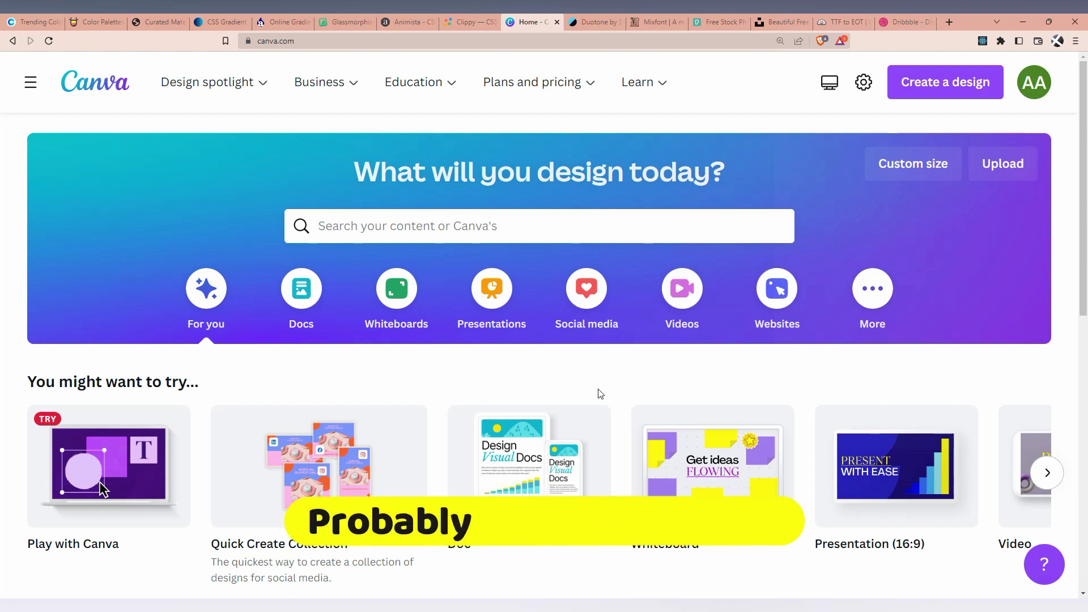
pyautogui.click(946, 98)
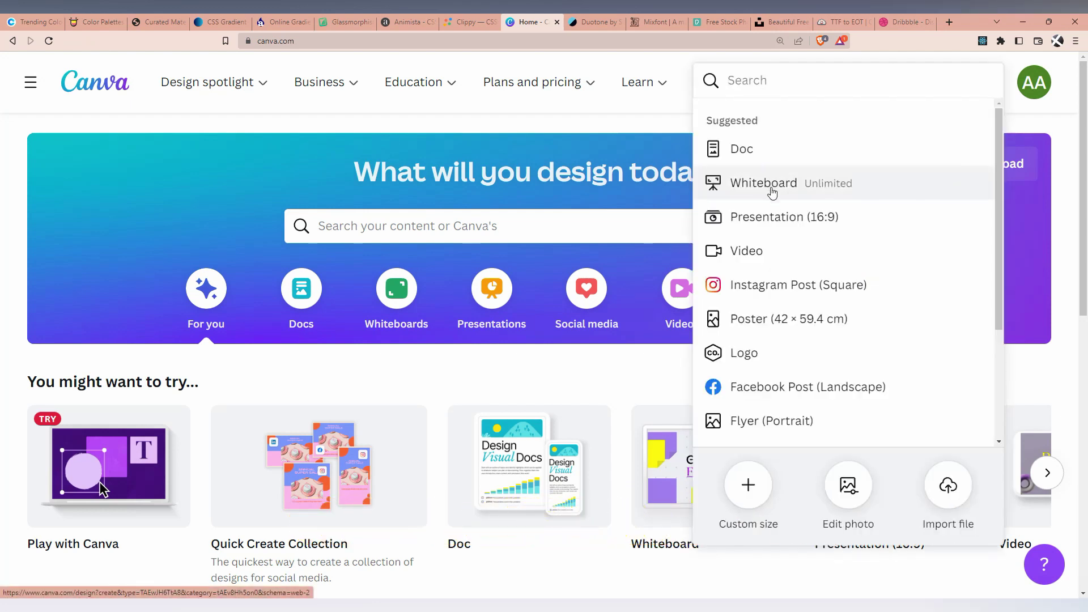
pyautogui.scroll(-2, 802, 251)
pyautogui.scroll(1, 803, 250)
pyautogui.scroll(1, 803, 250)
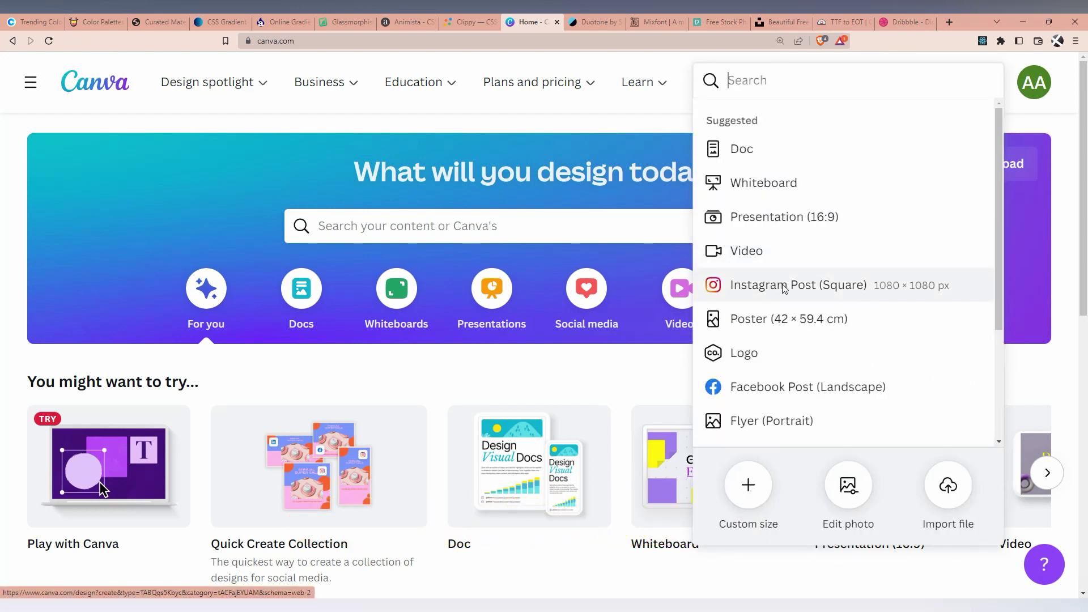
pyautogui.scroll(-3, 794, 289)
pyautogui.scroll(1, 799, 279)
pyautogui.scroll(-2, 797, 321)
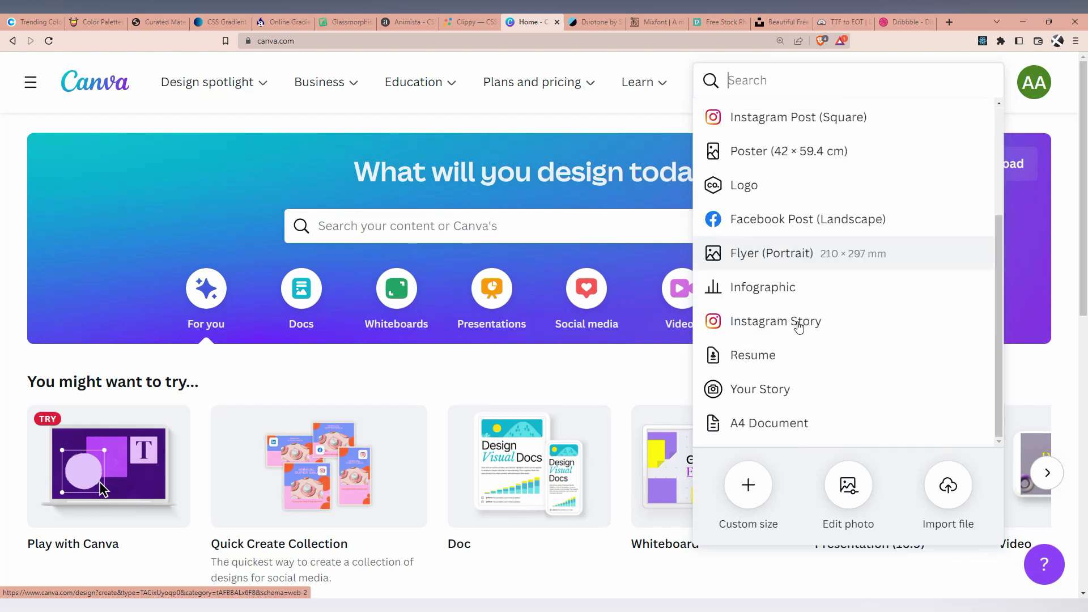
pyautogui.scroll(-4, 819, 338)
pyautogui.scroll(8, 818, 337)
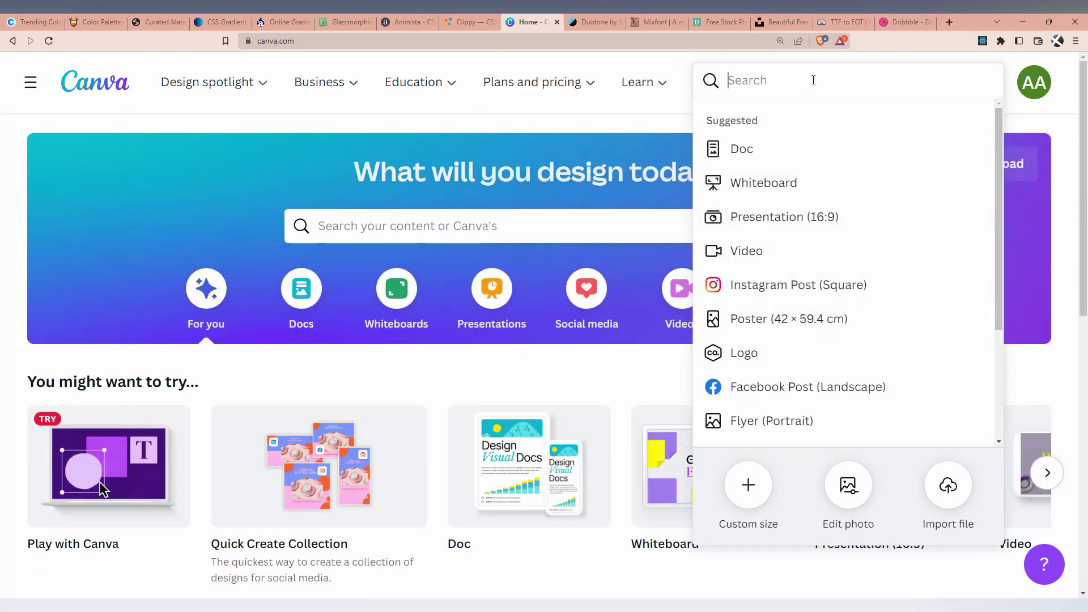
# - Try searching the design types for "pre" and "linnke", clearing each entry
pyautogui.write('pre')
pyautogui.press('BackSpace')
pyautogui.press('BackSpace')
pyautogui.press('BackSpace')
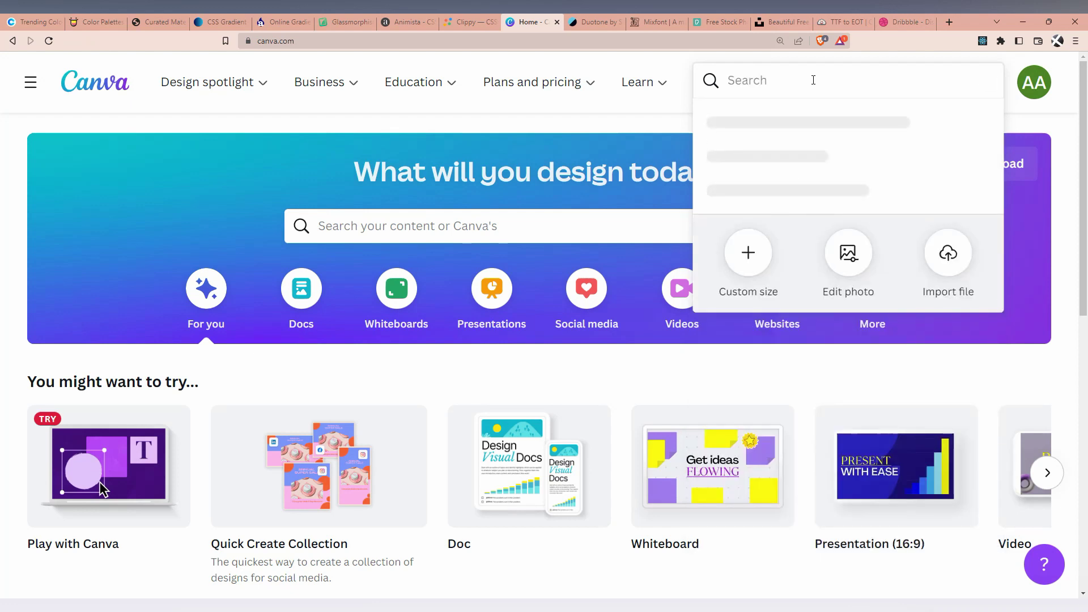
pyautogui.write('linnke')
pyautogui.press('BackSpace')
pyautogui.press('BackSpace')
pyautogui.press('BackSpace')
pyautogui.press('BackSpace')
pyautogui.press('BackSpace')
pyautogui.press('BackSpace')
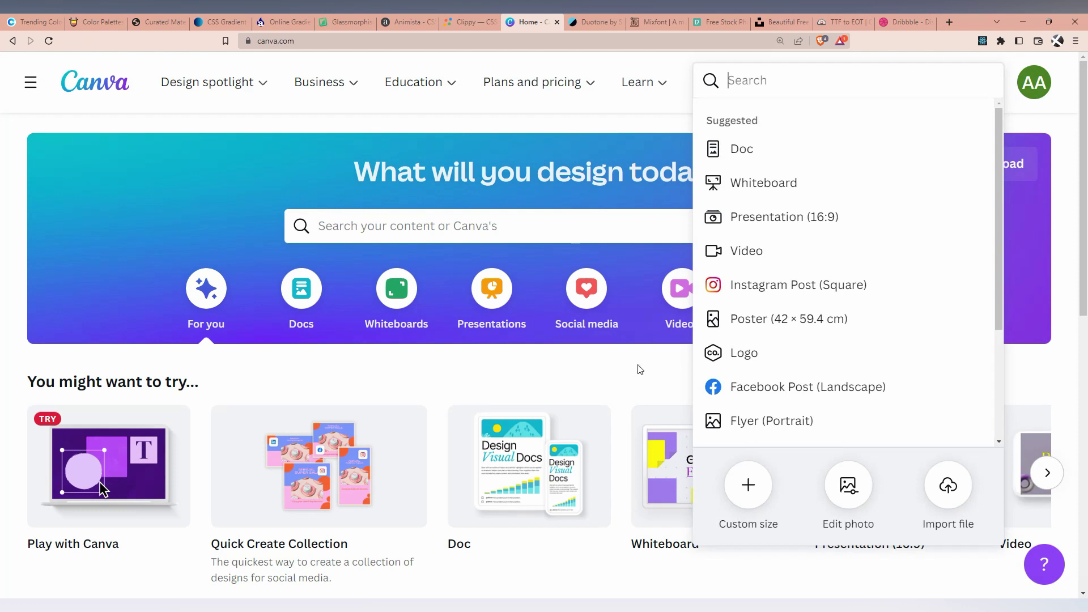
# - Close the design type list and skim through the Canva home page
pyautogui.click(622, 388)
pyautogui.scroll(-10, 622, 389)
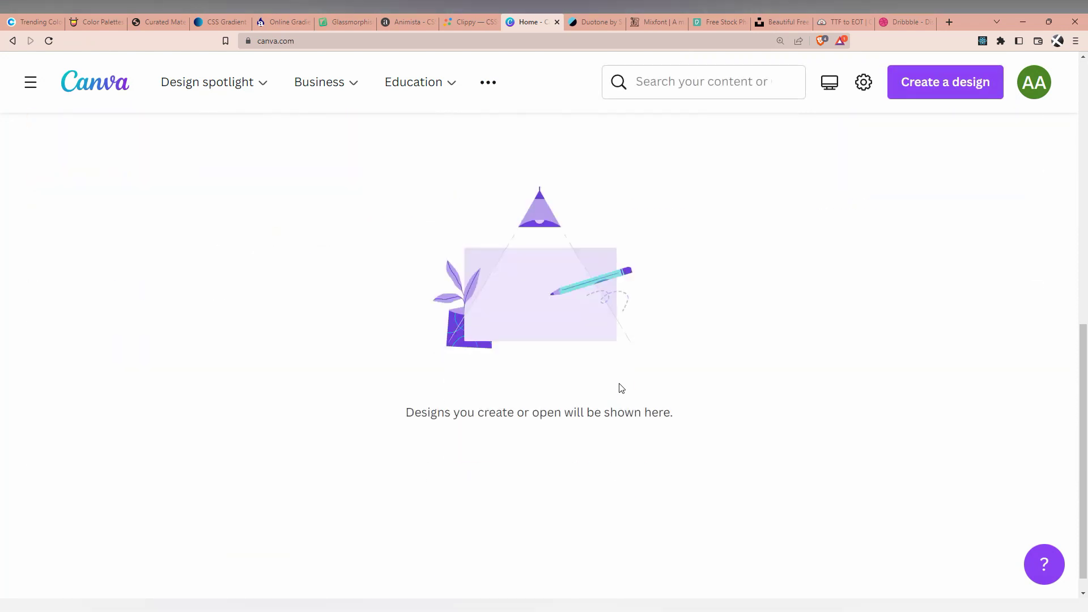
pyautogui.scroll(10, 621, 388)
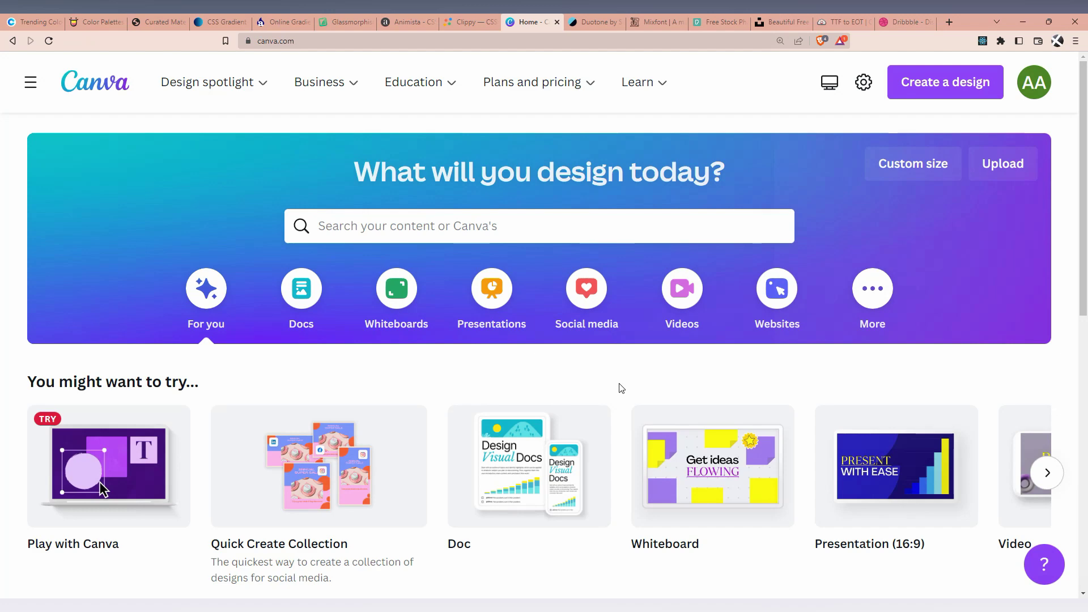
# - Switch to the Duotone site and look at the color pickers for the #60c8e5 and #000012 tones
pyautogui.click(590, 25)
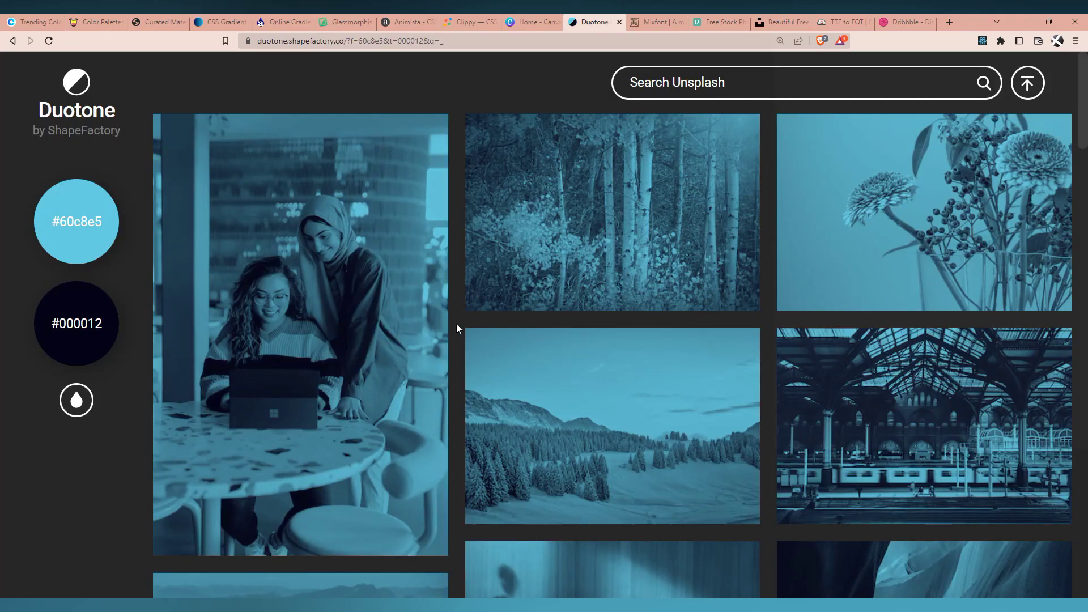
pyautogui.click(65, 187)
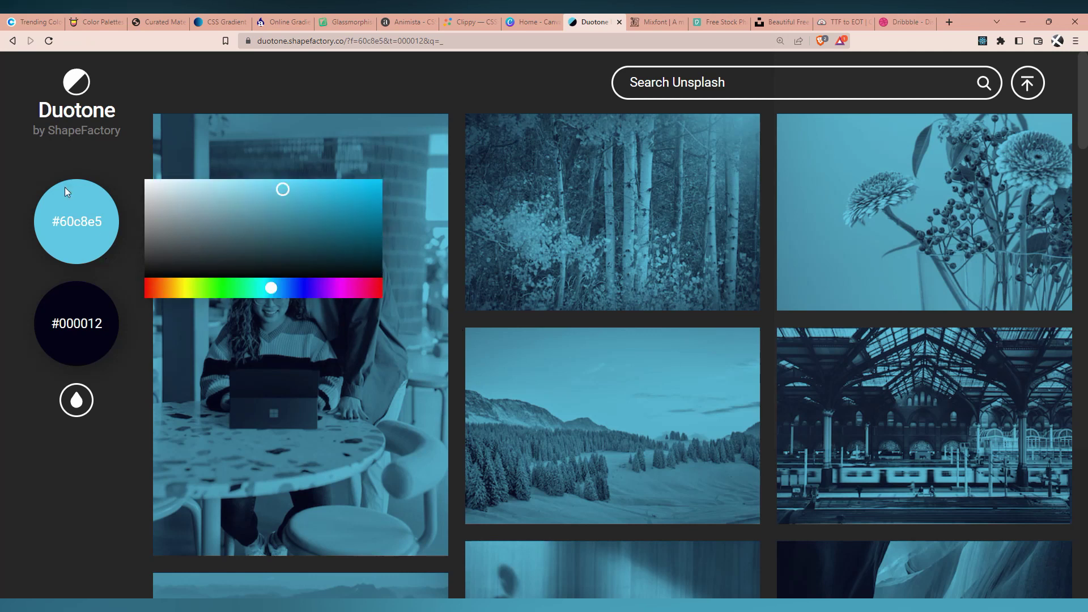
pyautogui.click(39, 261)
pyautogui.click(69, 304)
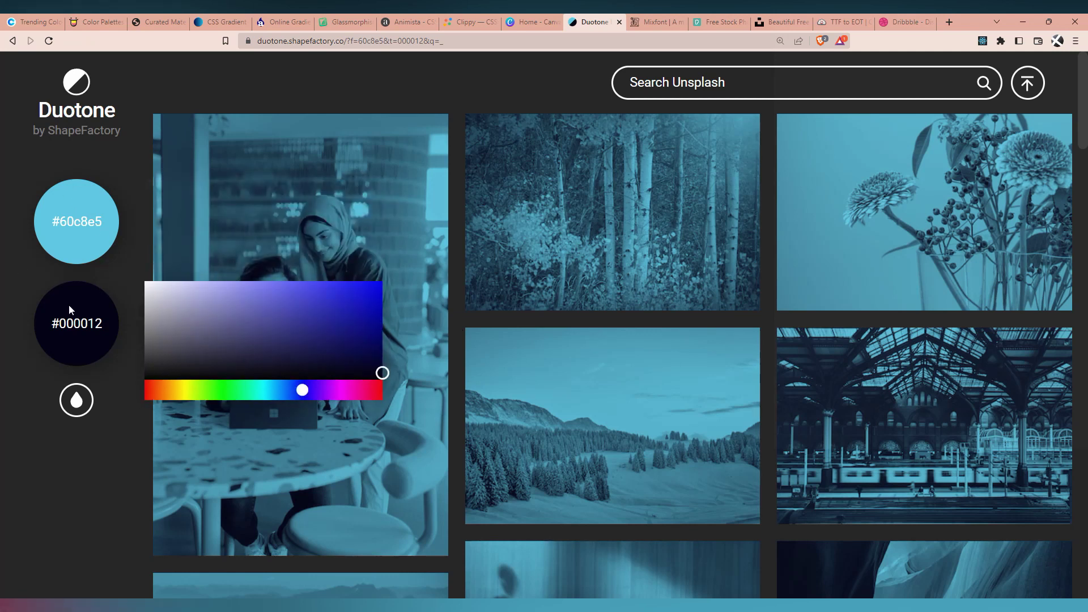
pyautogui.click(70, 305)
# - Upload a portrait photo from the computer and recolor its duotone to #0083b6 with #000000
pyautogui.click(1028, 83)
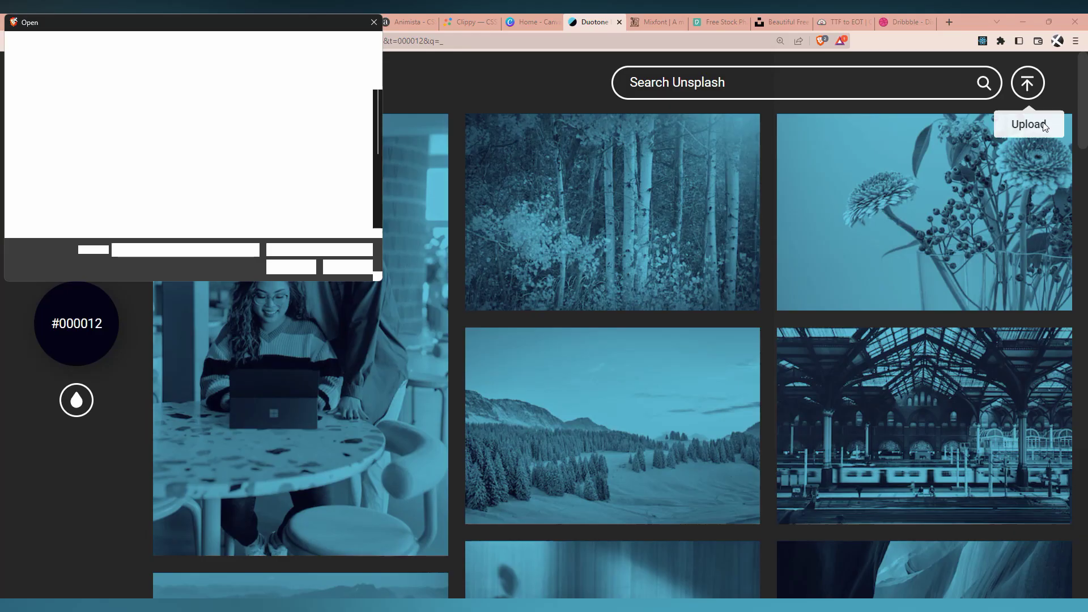
pyautogui.doubleClick(326, 182)
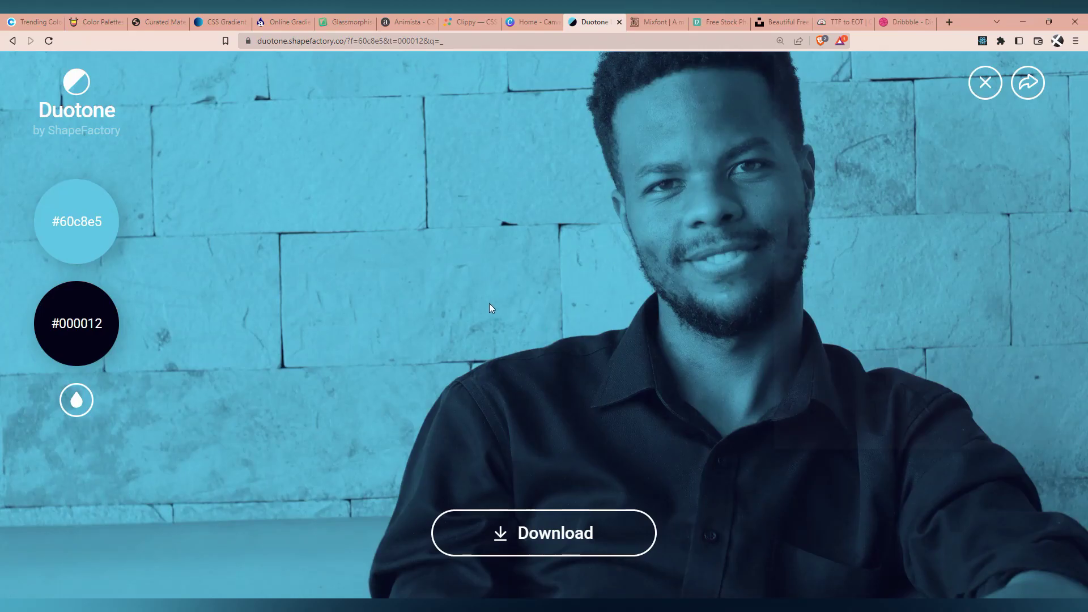
pyautogui.click(104, 307)
pyautogui.moveTo(357, 318); pyautogui.dragTo(100, 273)
pyautogui.click(99, 273)
pyautogui.click(113, 228)
pyautogui.click(215, 209)
pyautogui.moveTo(215, 209); pyautogui.dragTo(413, 214)
pyautogui.click(111, 227)
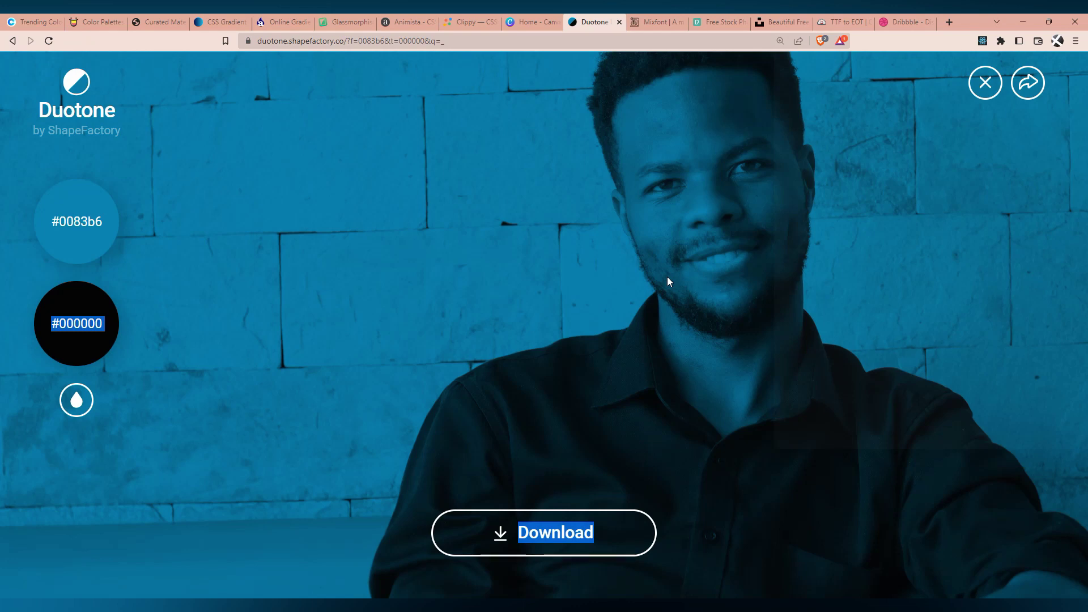
# - Switch to Mixfont, generate several random font pairings and highlight the sample heading and secondary header text
pyautogui.click(652, 23)
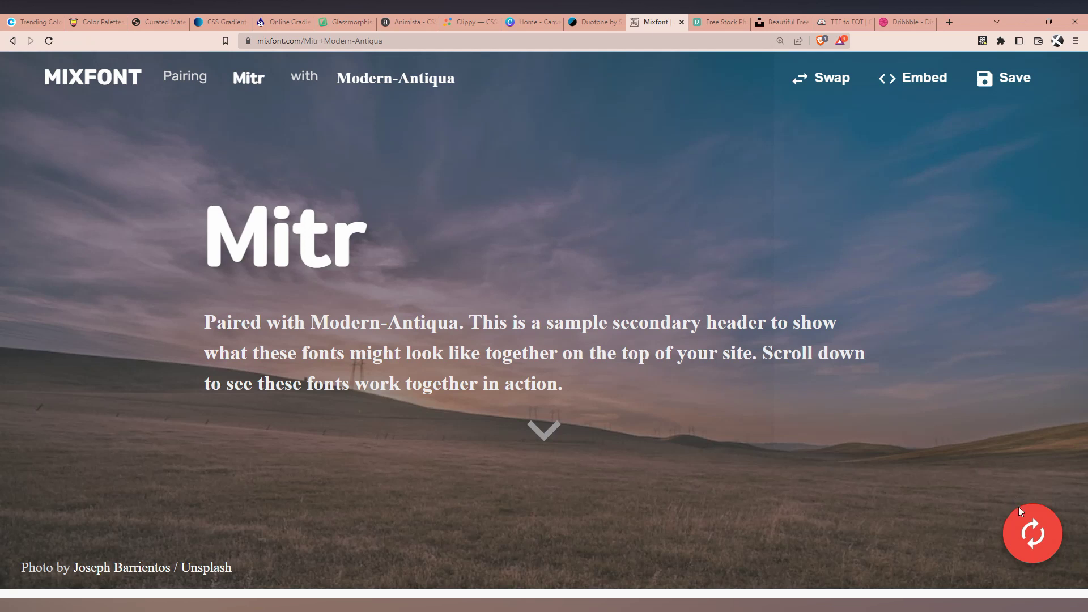
pyautogui.click(1030, 535)
pyautogui.click(1033, 538)
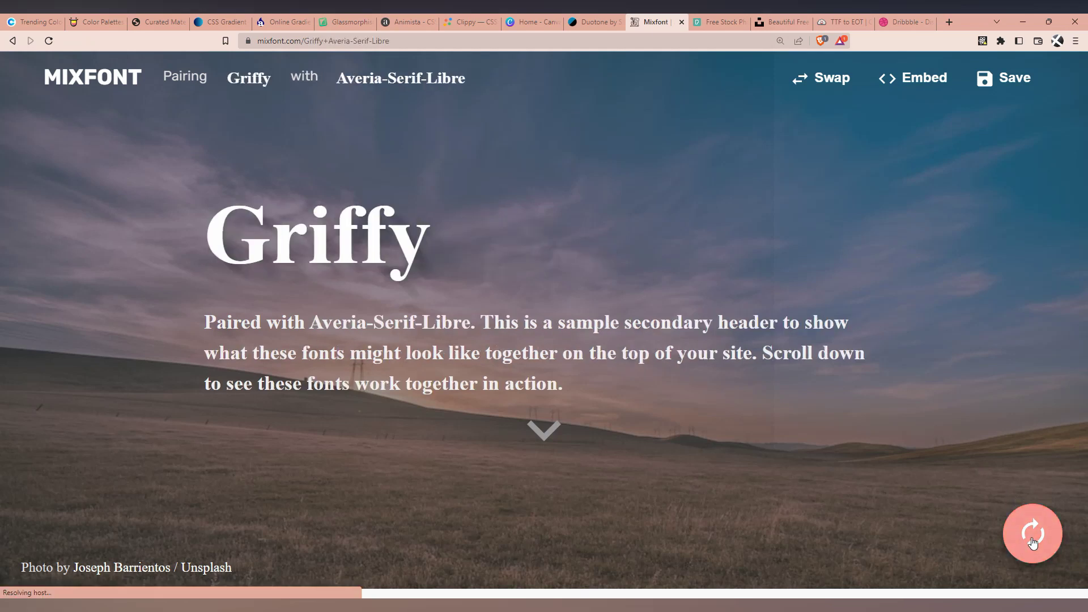
pyautogui.click(1032, 538)
pyautogui.moveTo(205, 238); pyautogui.dragTo(669, 250)
pyautogui.moveTo(271, 354); pyautogui.dragTo(634, 338)
pyautogui.click(816, 403)
# - Cycle through more font pairings up to Work-Sans with Cutive-Mono and view their side-by-side White Fang text samples
pyautogui.click(1029, 535)
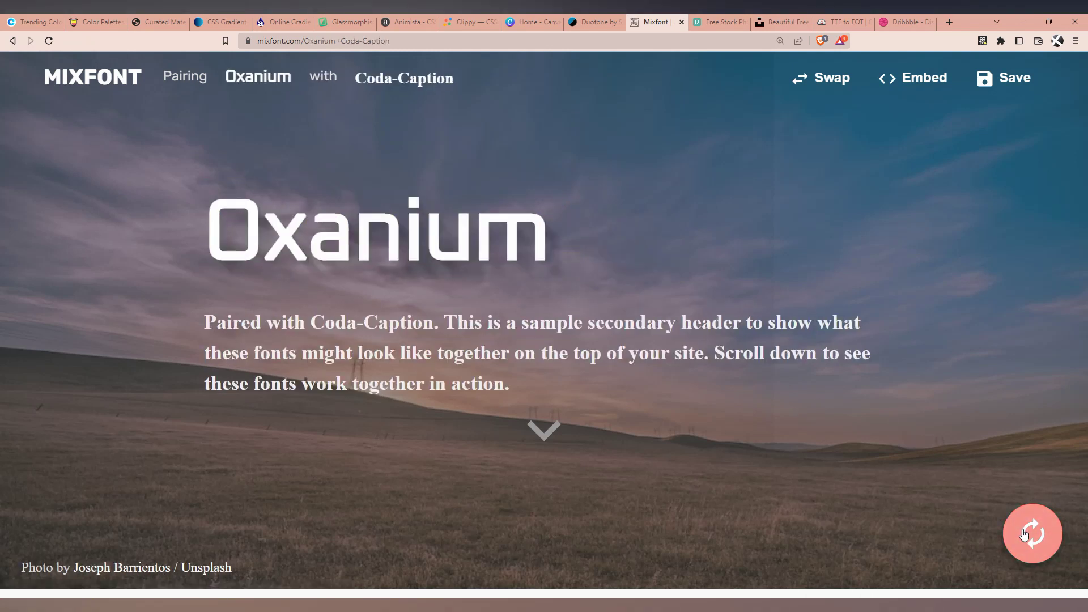
pyautogui.click(1024, 535)
pyautogui.click(1024, 535)
pyautogui.click(1024, 535)
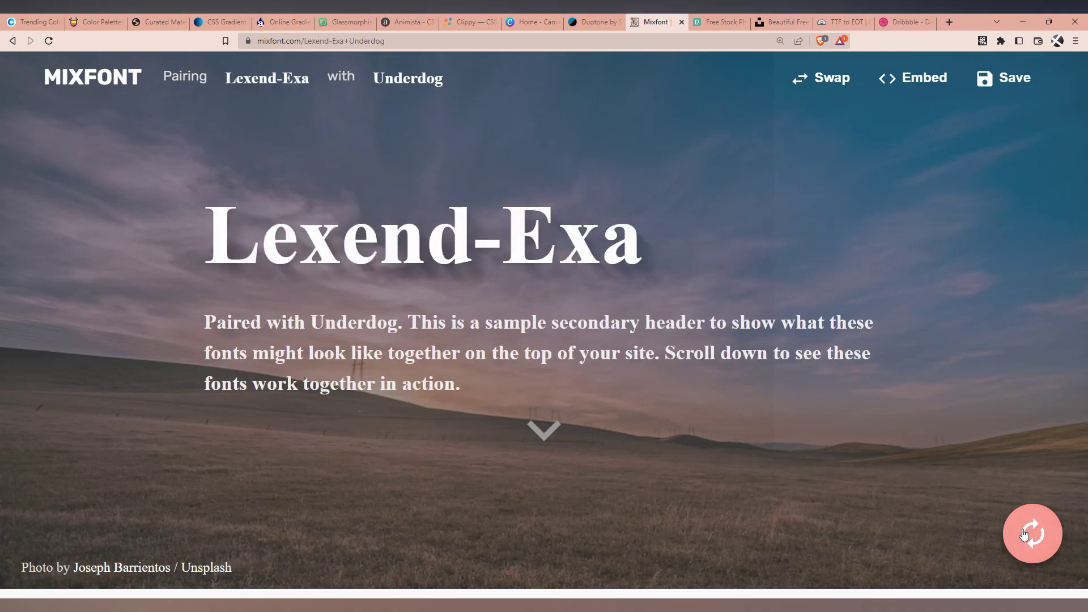
pyautogui.click(1025, 535)
pyautogui.click(1024, 535)
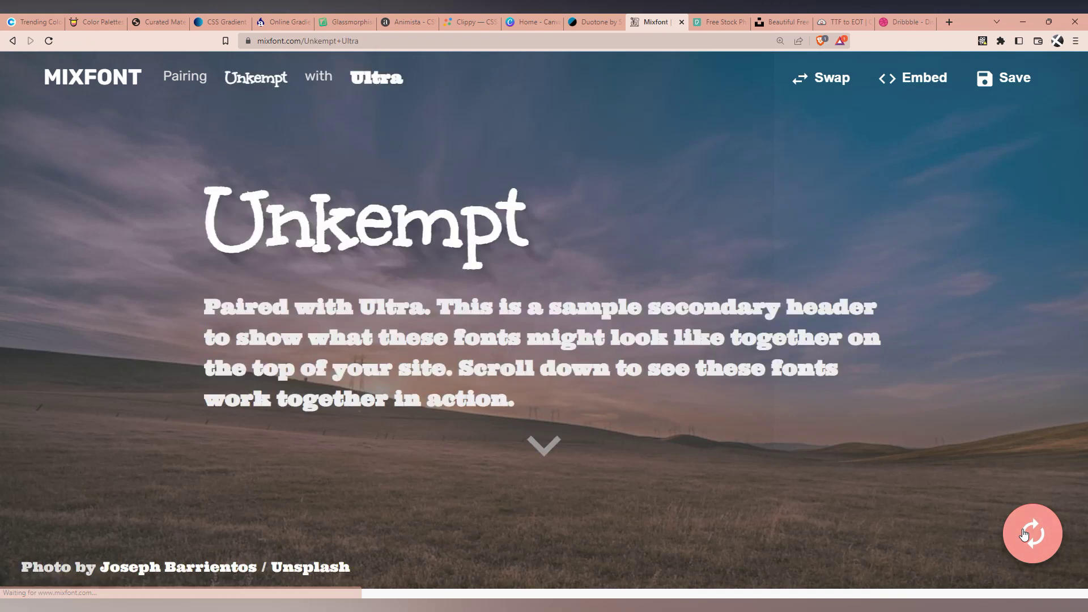
pyautogui.click(1025, 534)
pyautogui.scroll(-10, 655, 408)
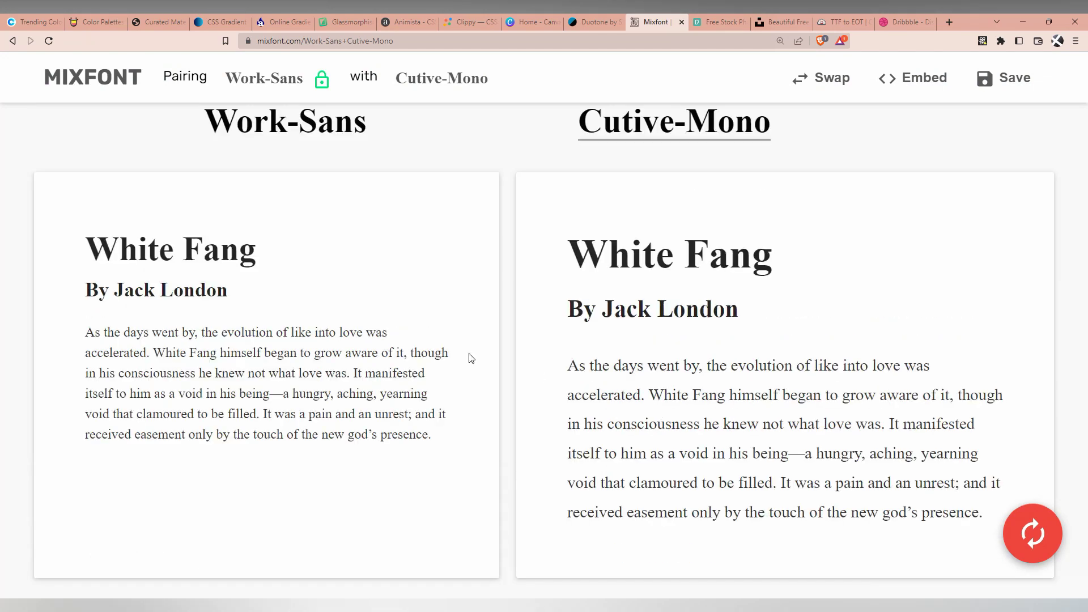
# - Look through the pairing's White Fang text and app mockup samples, and swap the two fonts so Cutive-Mono leads with Work-Sans
pyautogui.scroll(-7, 640, 363)
pyautogui.scroll(-1, 629, 366)
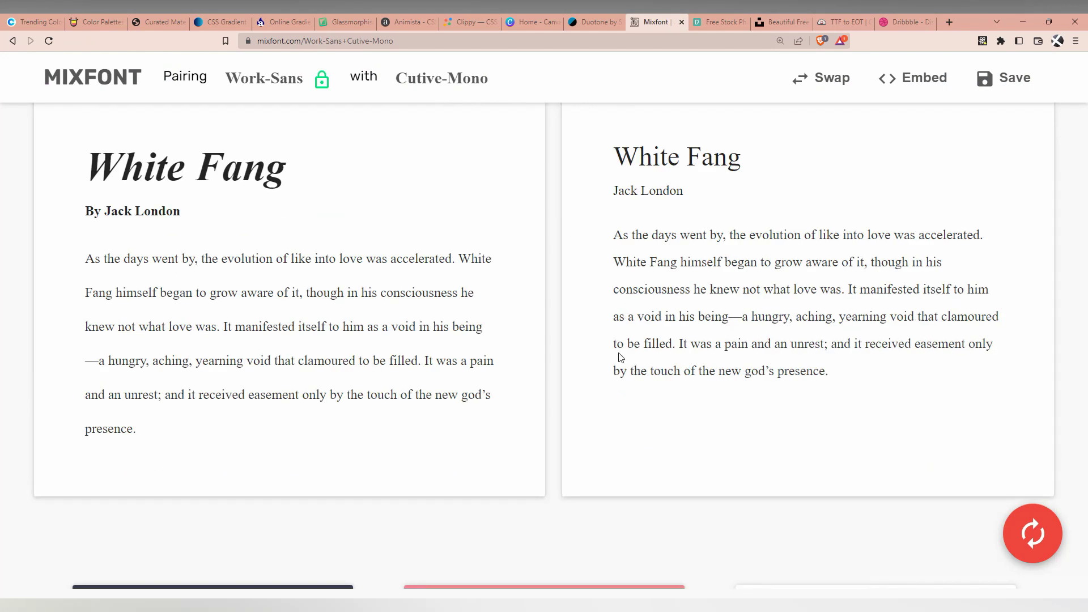
pyautogui.scroll(1, 648, 294)
pyautogui.scroll(7, 647, 295)
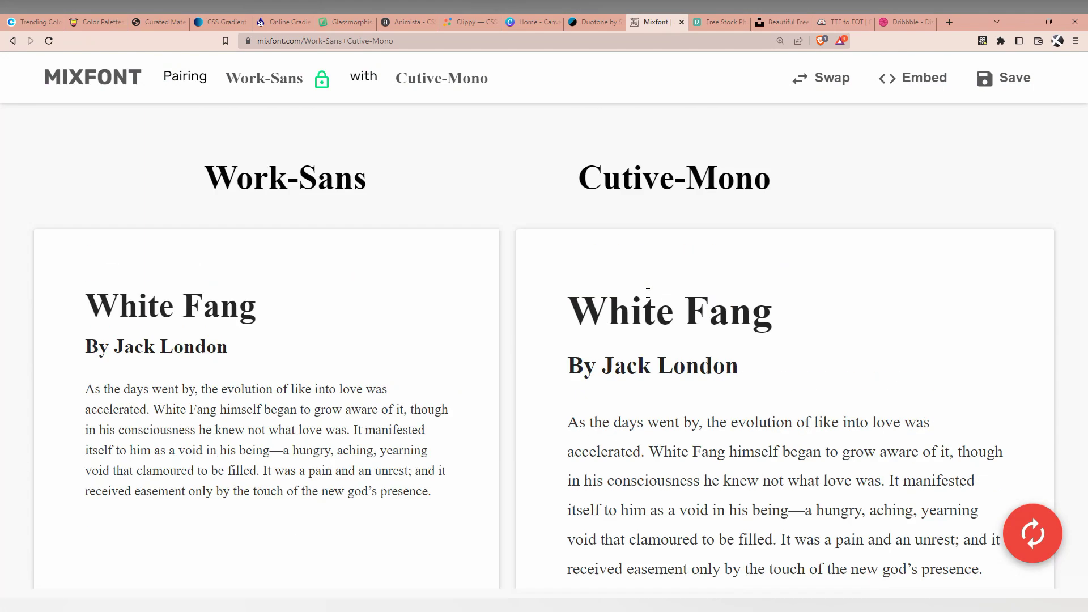
pyautogui.scroll(-10, 741, 238)
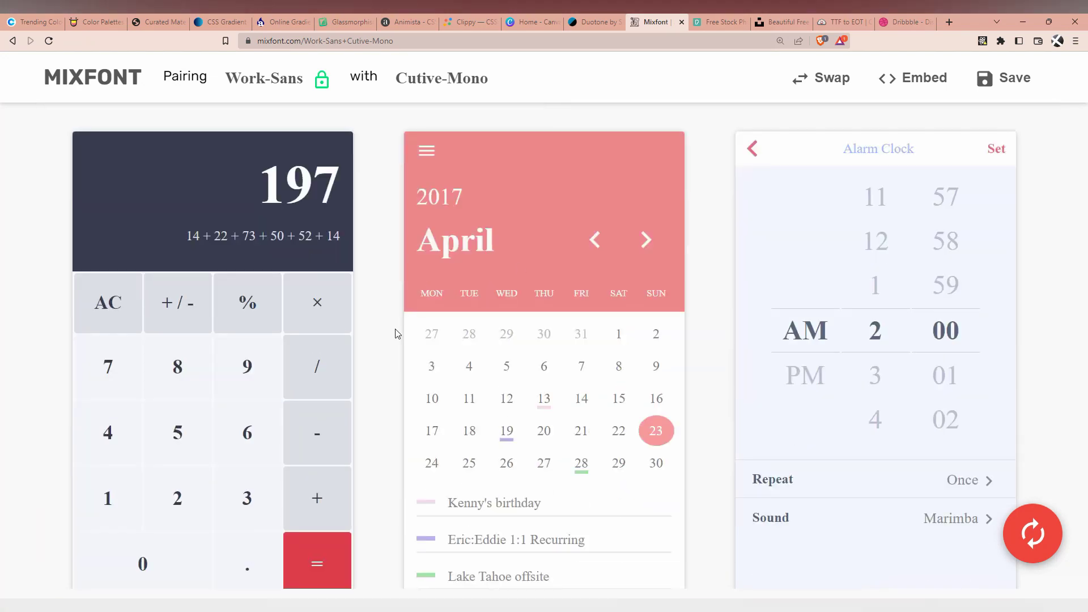
pyautogui.scroll(-7, 561, 306)
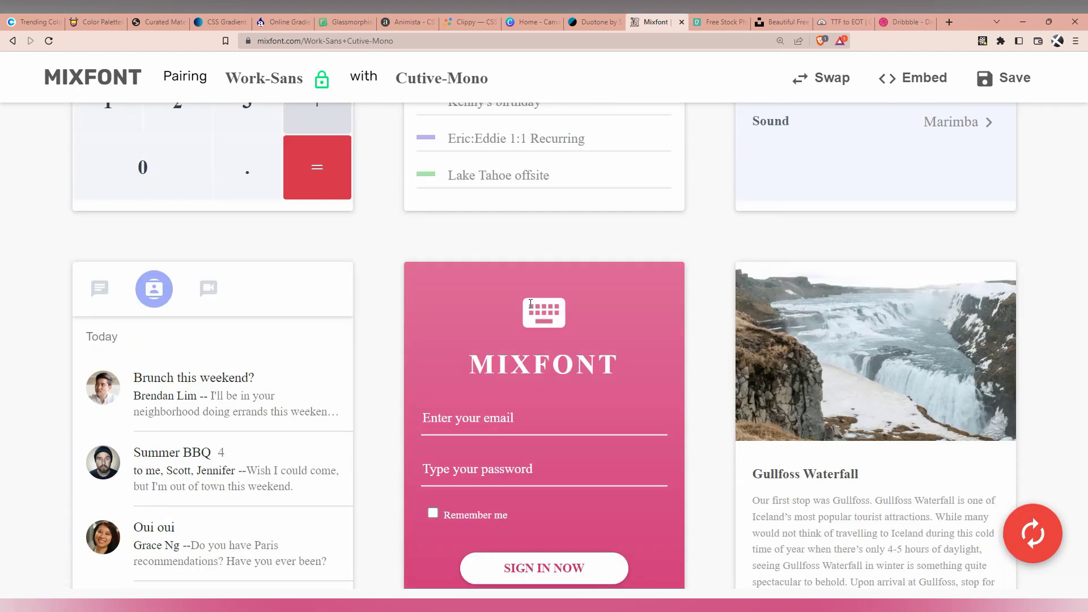
pyautogui.scroll(-5, 531, 303)
pyautogui.scroll(15, 577, 345)
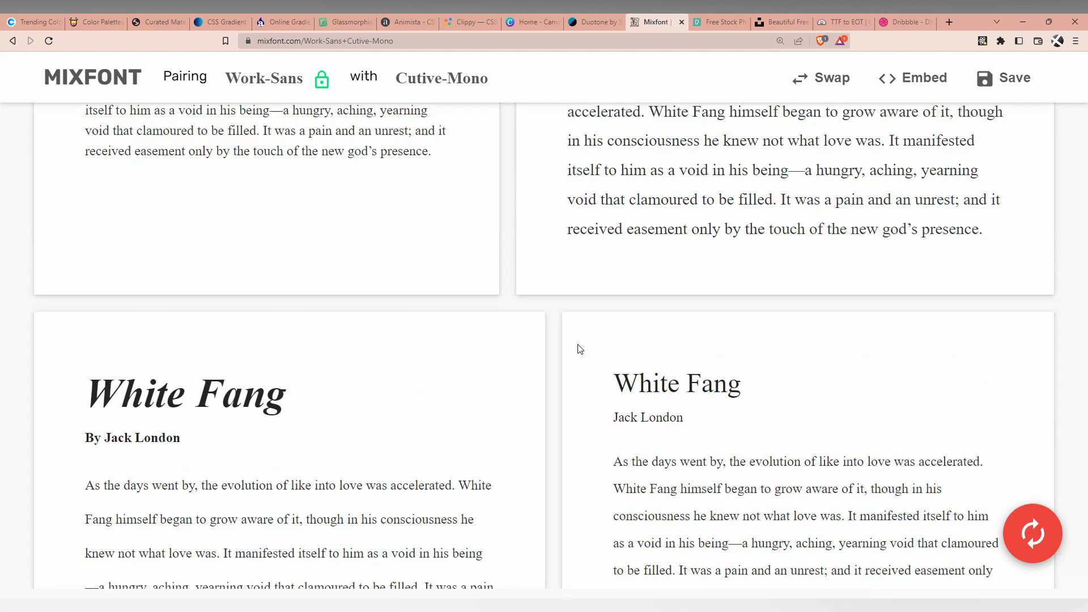
pyautogui.scroll(10, 578, 347)
pyautogui.click(821, 77)
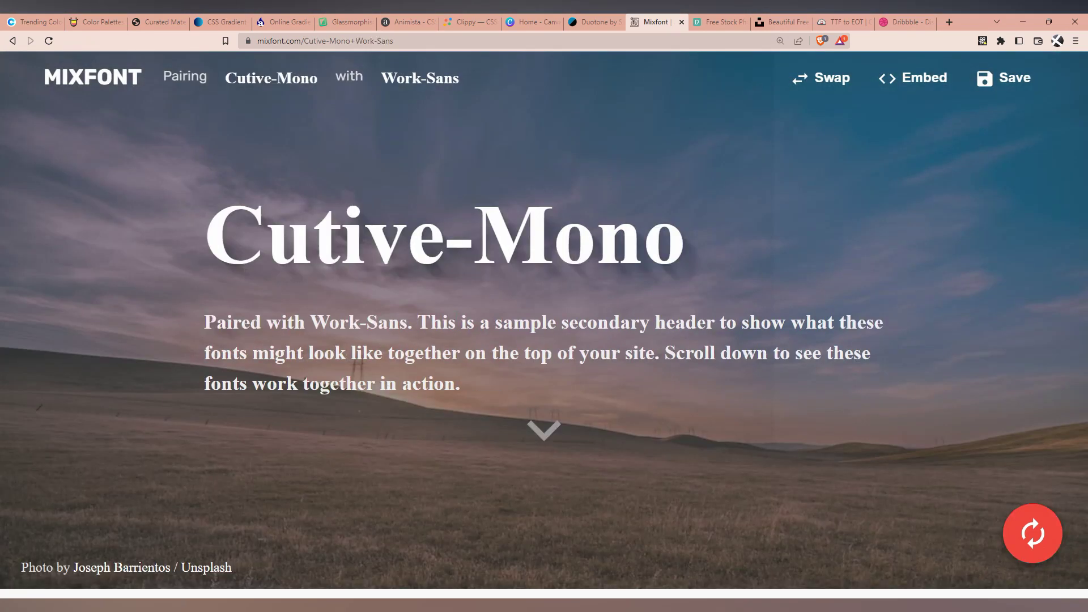
# - Switch to Pexels and browse the trending free stock photos on its home page
pyautogui.click(719, 23)
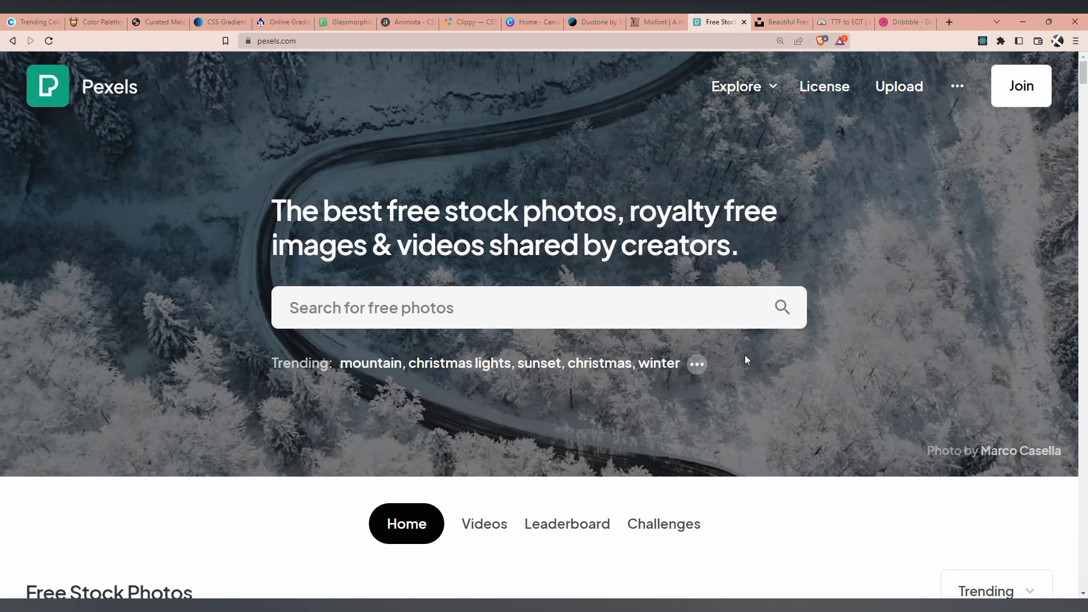
pyautogui.scroll(-5, 737, 414)
pyautogui.scroll(-10, 716, 365)
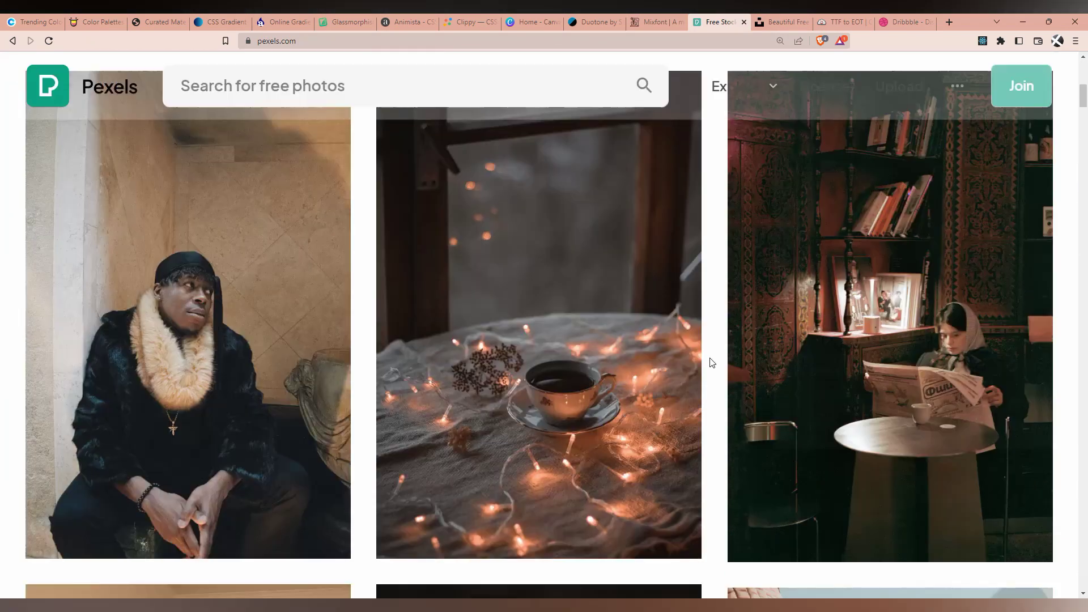
pyautogui.scroll(8, 713, 364)
pyautogui.scroll(7, 712, 363)
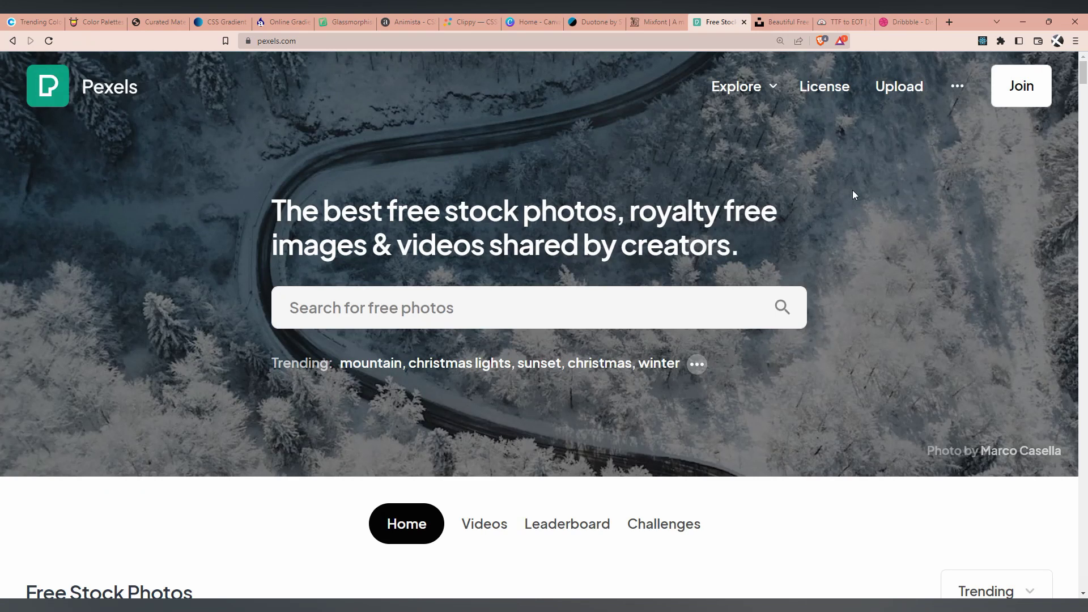
pyautogui.scroll(-5, 846, 188)
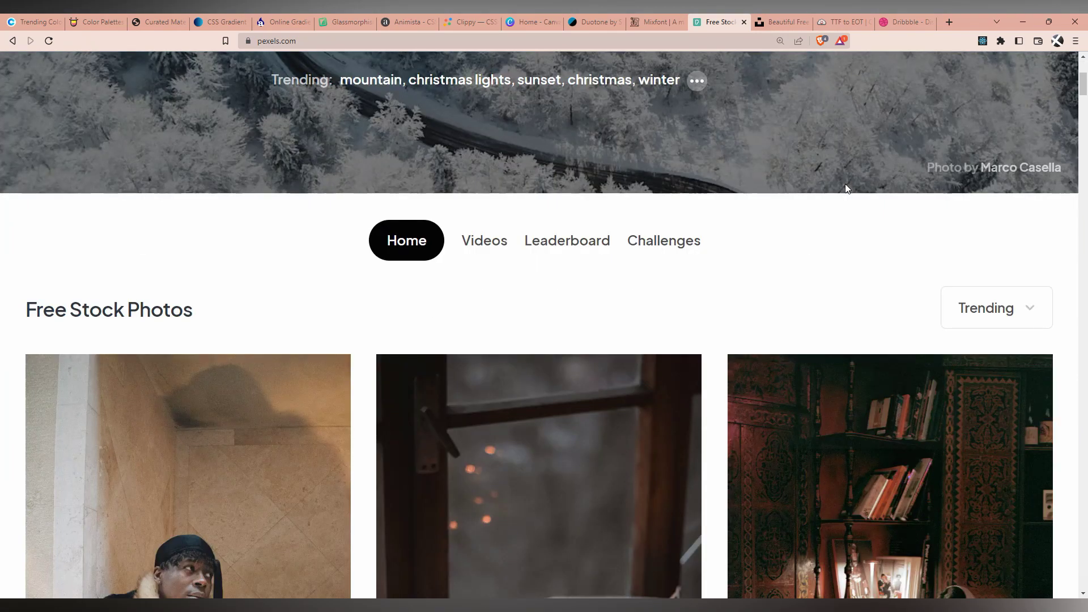
# - Search Pexels for "shop" photos and look over the results
pyautogui.scroll(5, 845, 187)
pyautogui.click(436, 319)
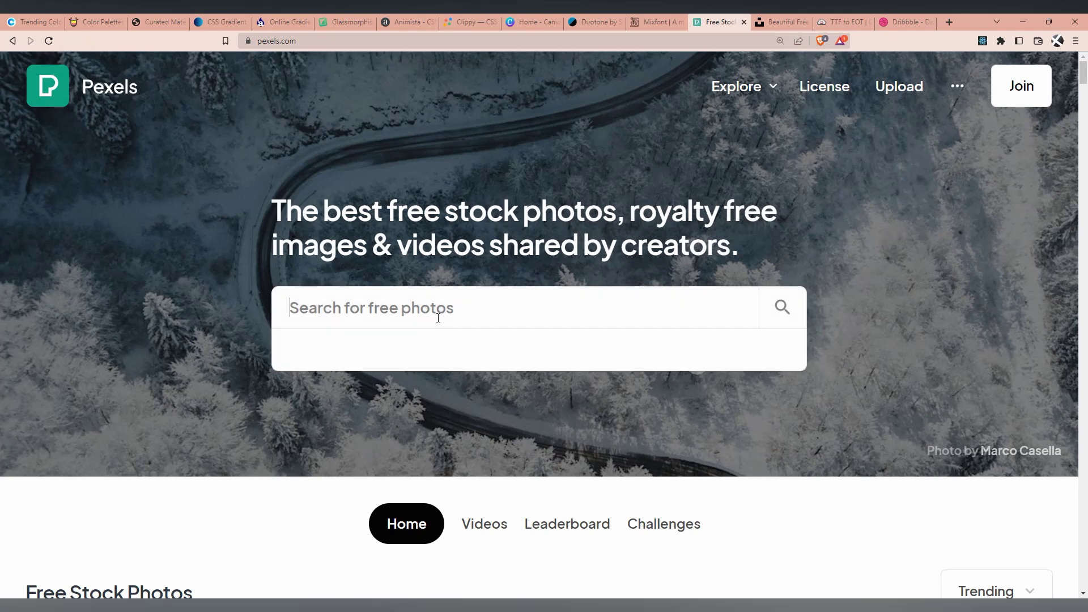
pyautogui.write('shop')
pyautogui.press('Return')
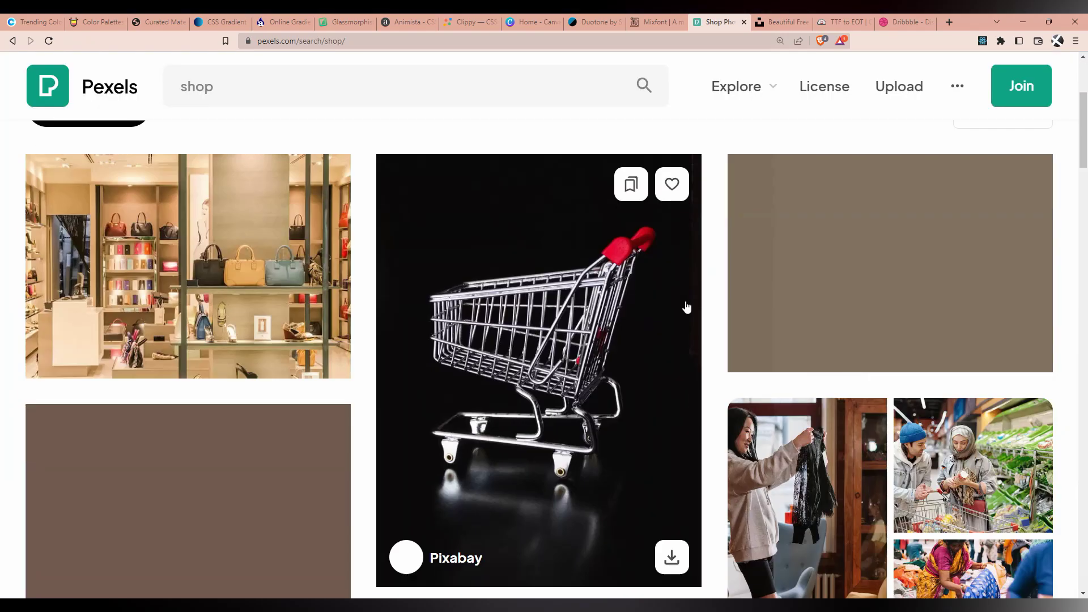
pyautogui.scroll(-6, 530, 367)
pyautogui.scroll(10, 590, 372)
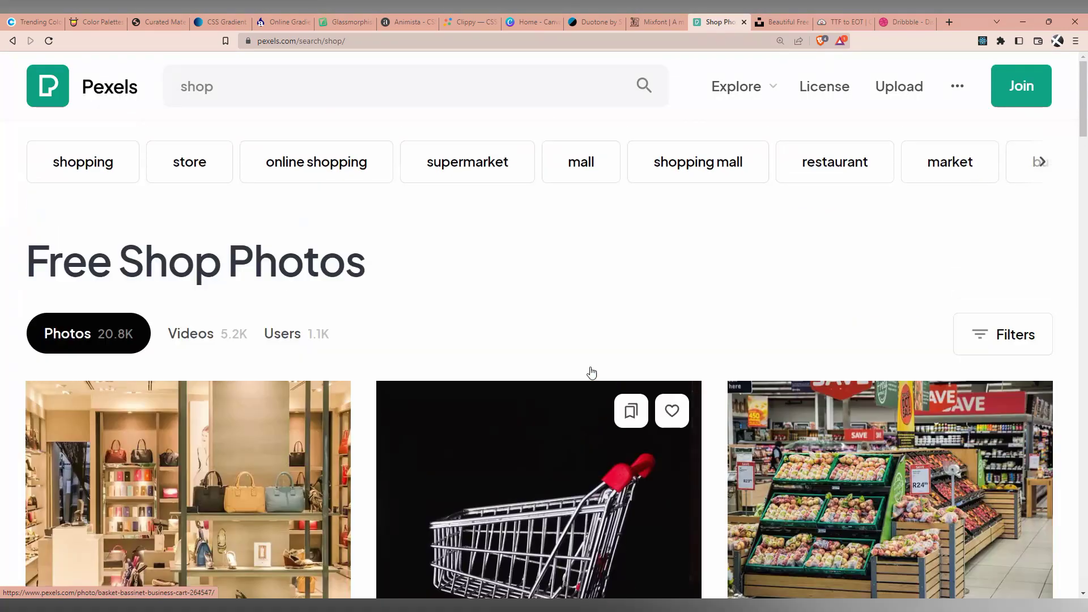
# - Filter the shop photo results to the Horizontal orientation
pyautogui.click(998, 335)
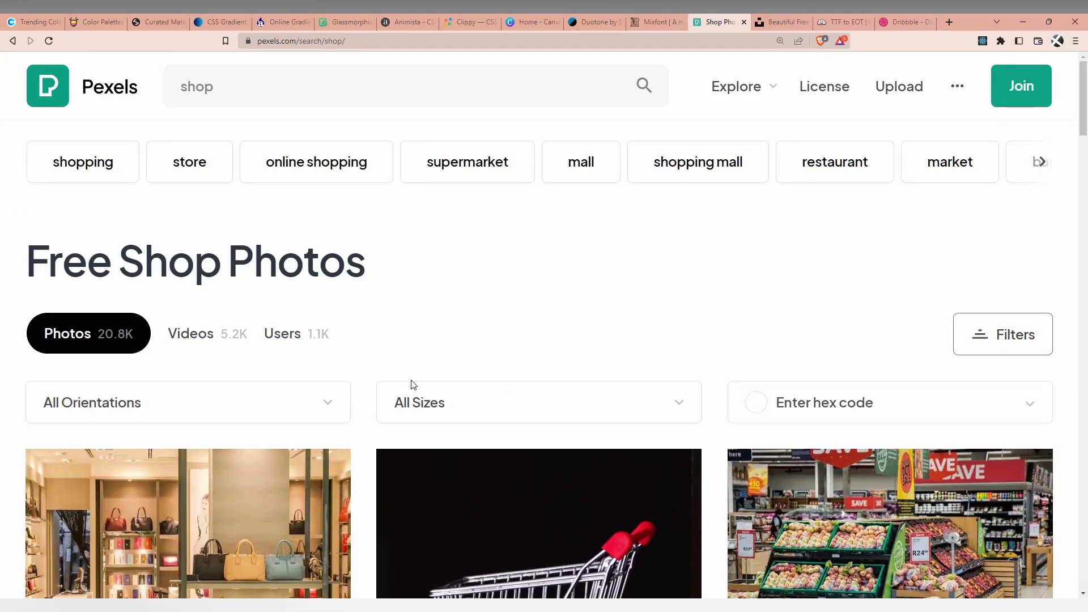
pyautogui.click(226, 406)
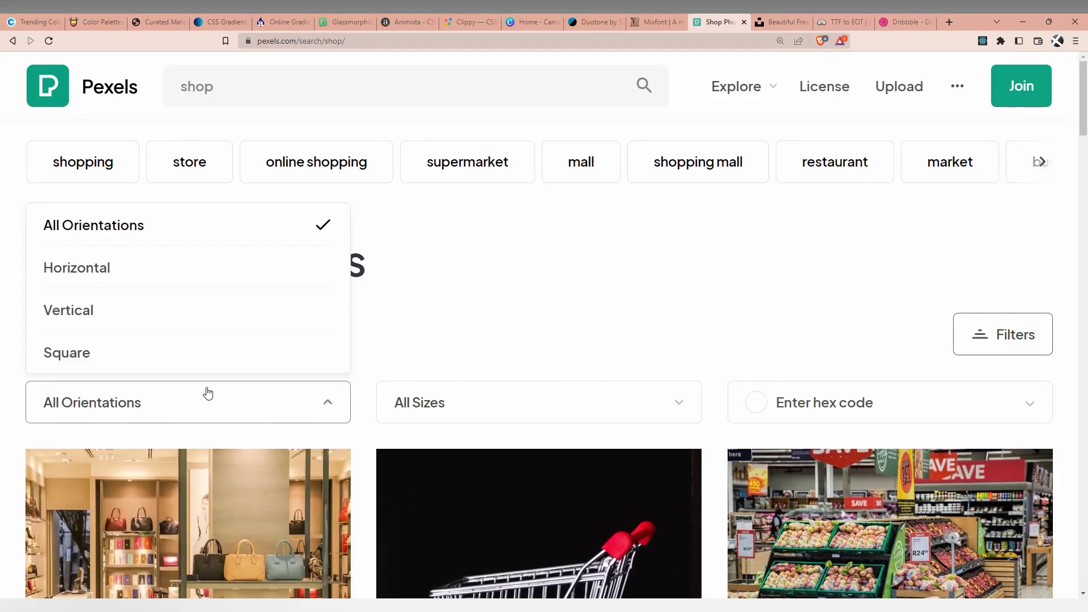
pyautogui.click(107, 273)
pyautogui.scroll(-2, 638, 297)
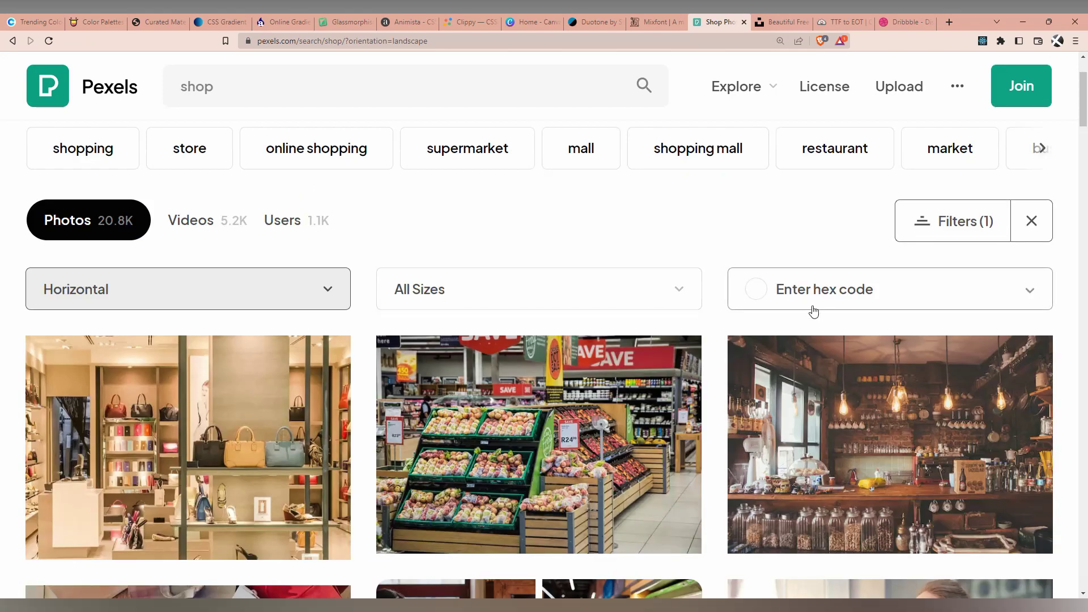
# - Browse the horizontal shop photos and open the one of people inside a coffee bar
pyautogui.scroll(-4, 727, 407)
pyautogui.scroll(-15, 707, 365)
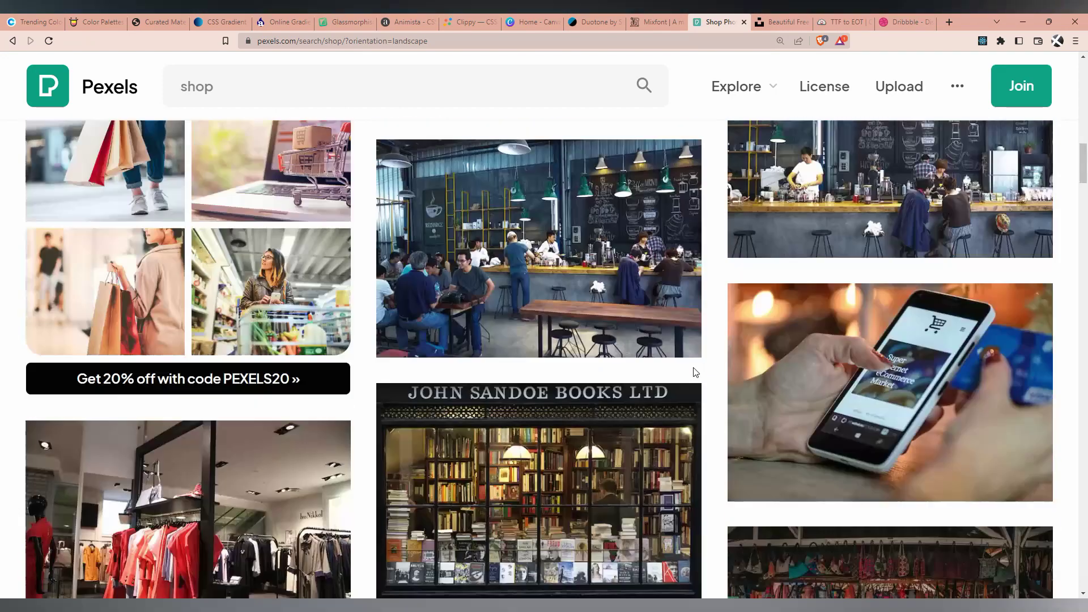
pyautogui.scroll(4, 694, 373)
pyautogui.click(692, 377)
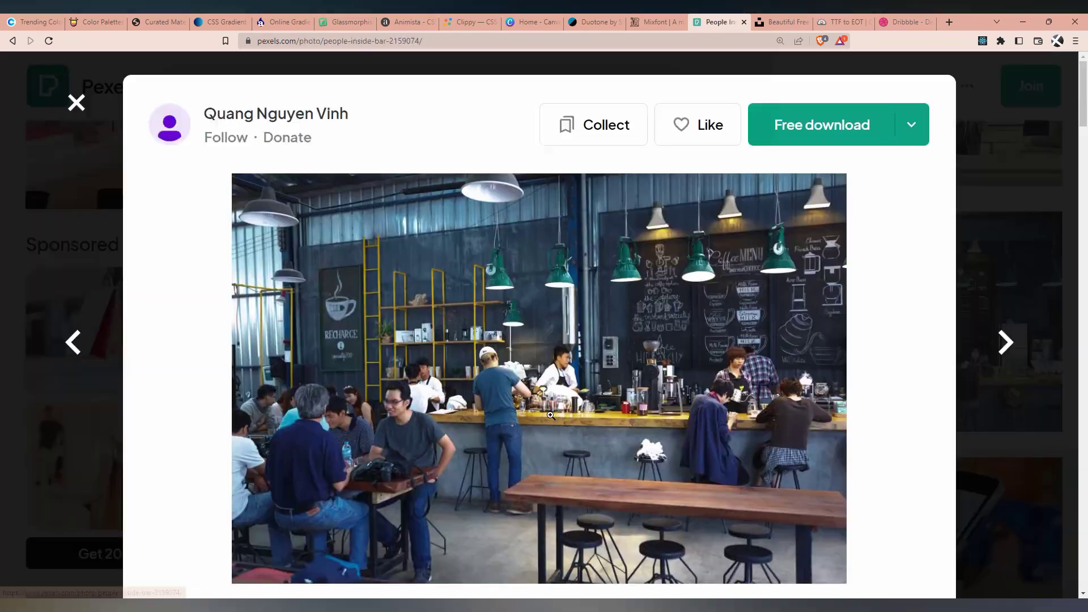
# - Open the Pexels license page and highlight its statements on free use, attribution, modifying photos and giving credit
pyautogui.scroll(-6, 861, 318)
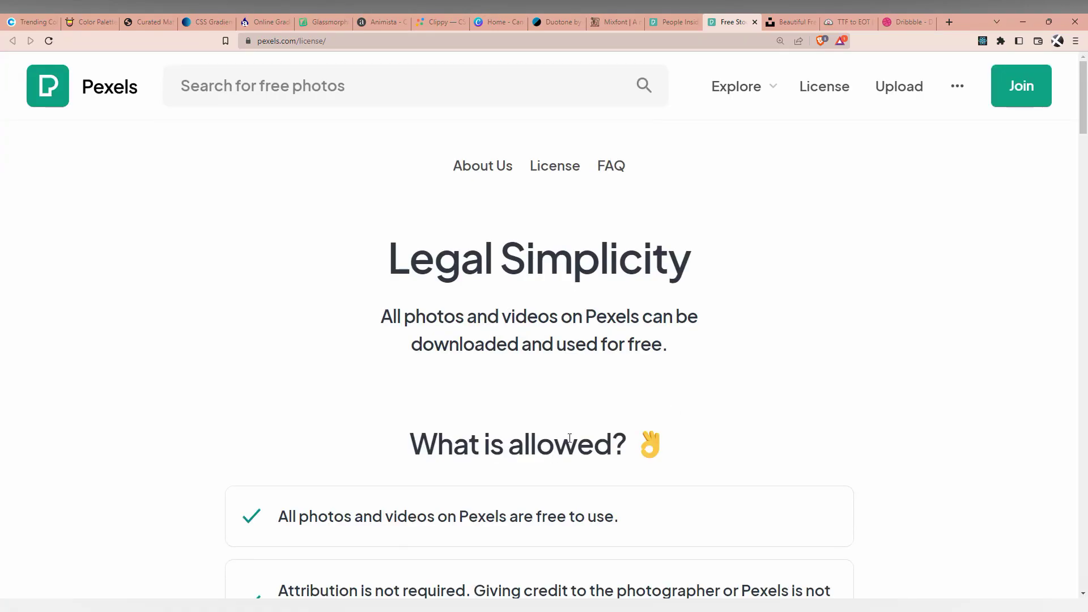
pyautogui.moveTo(277, 347); pyautogui.dragTo(618, 346)
pyautogui.moveTo(353, 446); pyautogui.dragTo(652, 420)
pyautogui.moveTo(399, 520); pyautogui.dragTo(646, 520)
pyautogui.moveTo(439, 421); pyautogui.dragTo(512, 421)
pyautogui.click(631, 417)
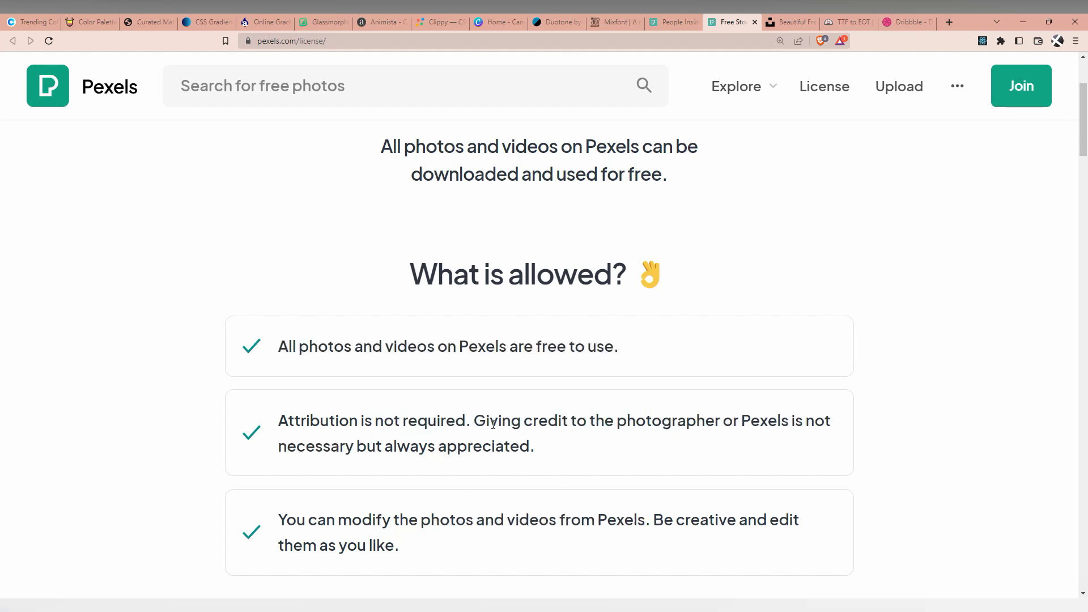
pyautogui.moveTo(475, 422); pyautogui.dragTo(534, 448)
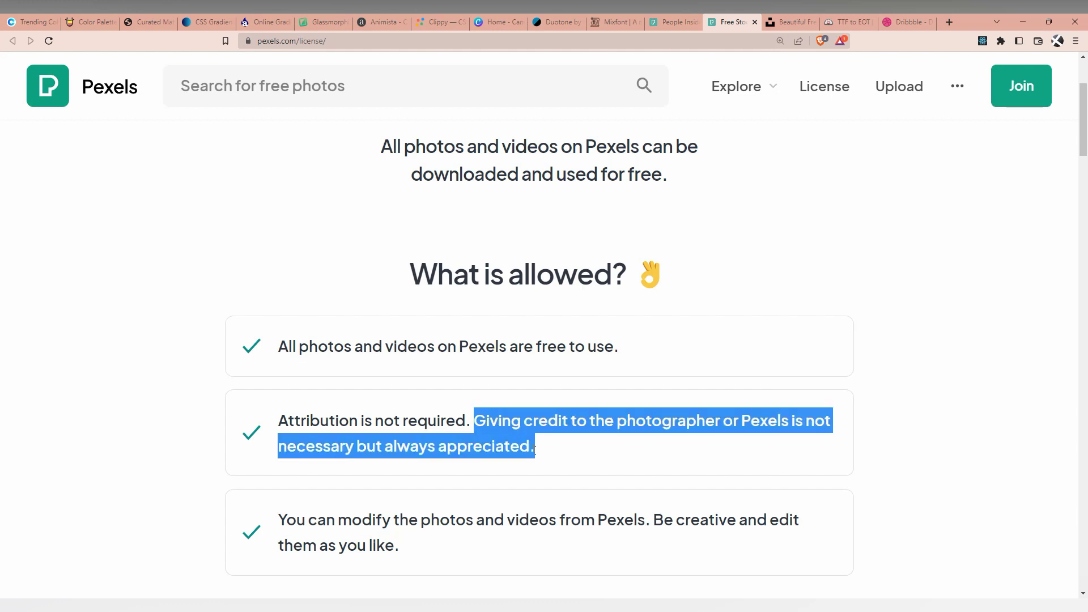
pyautogui.click(510, 450)
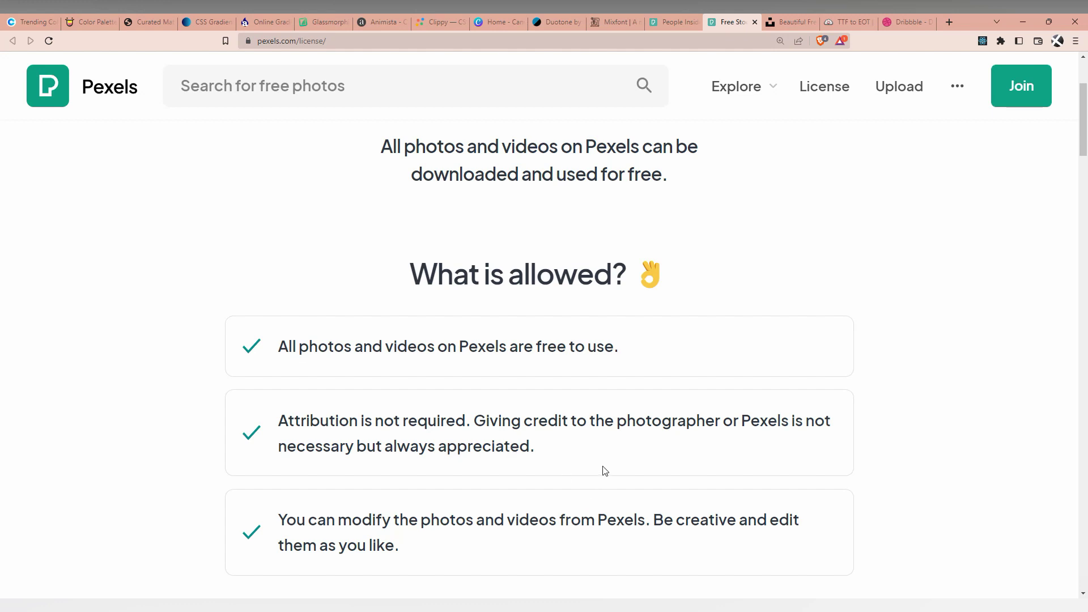
# - Switch to Unsplash and browse the Editorial photo feed on its home page
pyautogui.click(787, 23)
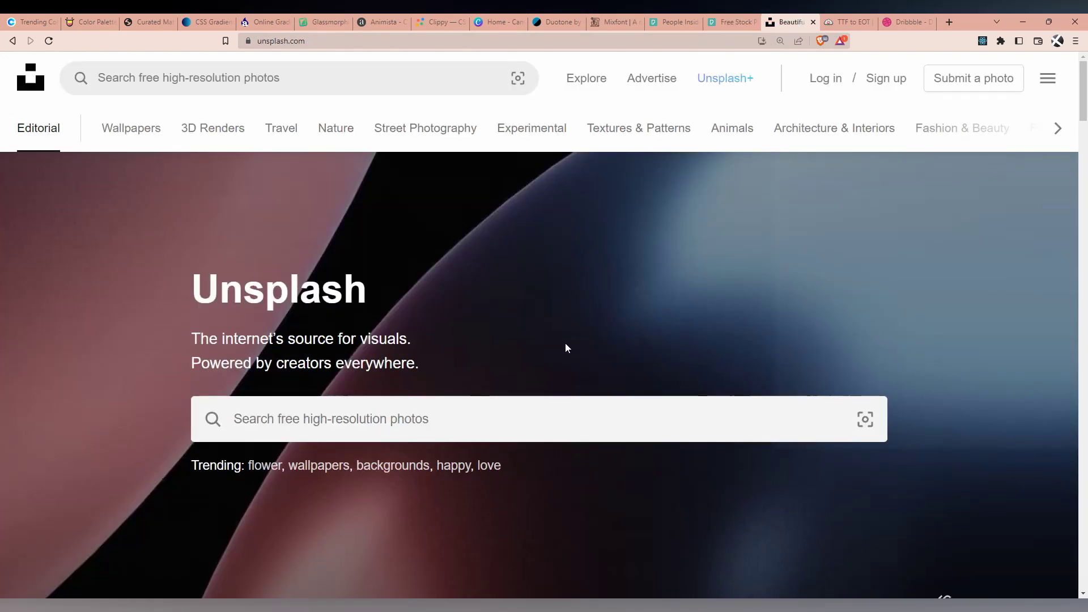
pyautogui.scroll(-10, 566, 346)
pyautogui.scroll(-5, 714, 351)
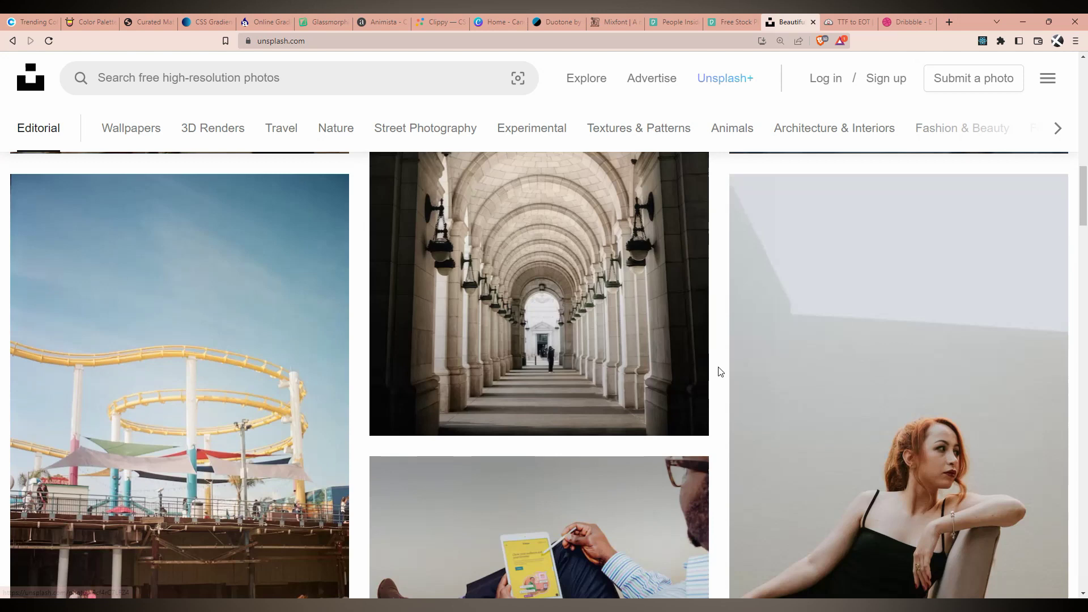
pyautogui.scroll(-5, 719, 371)
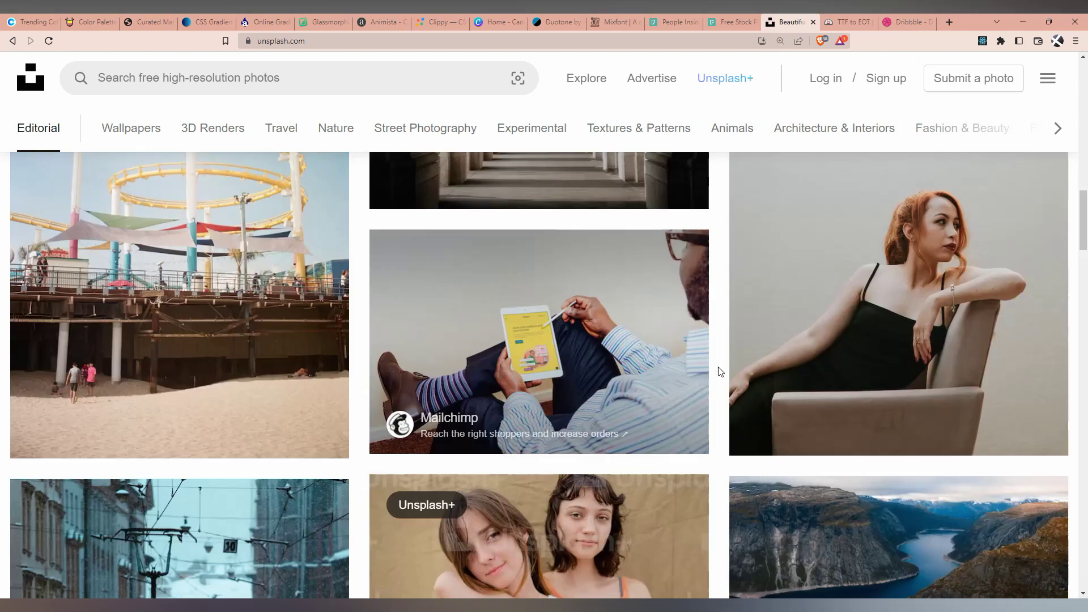
pyautogui.scroll(-5, 720, 371)
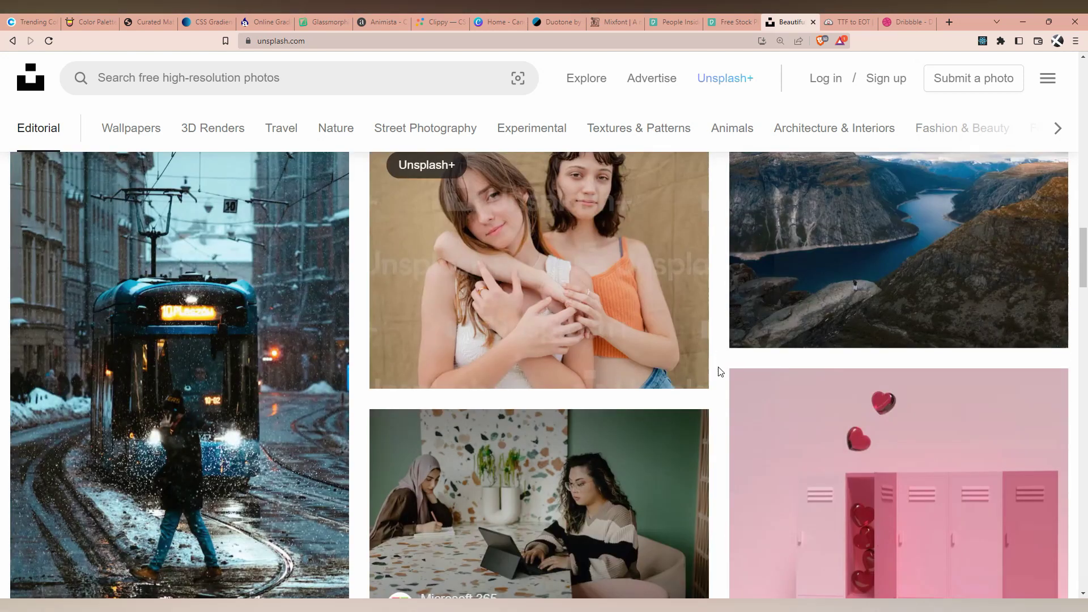
pyautogui.scroll(20, 719, 371)
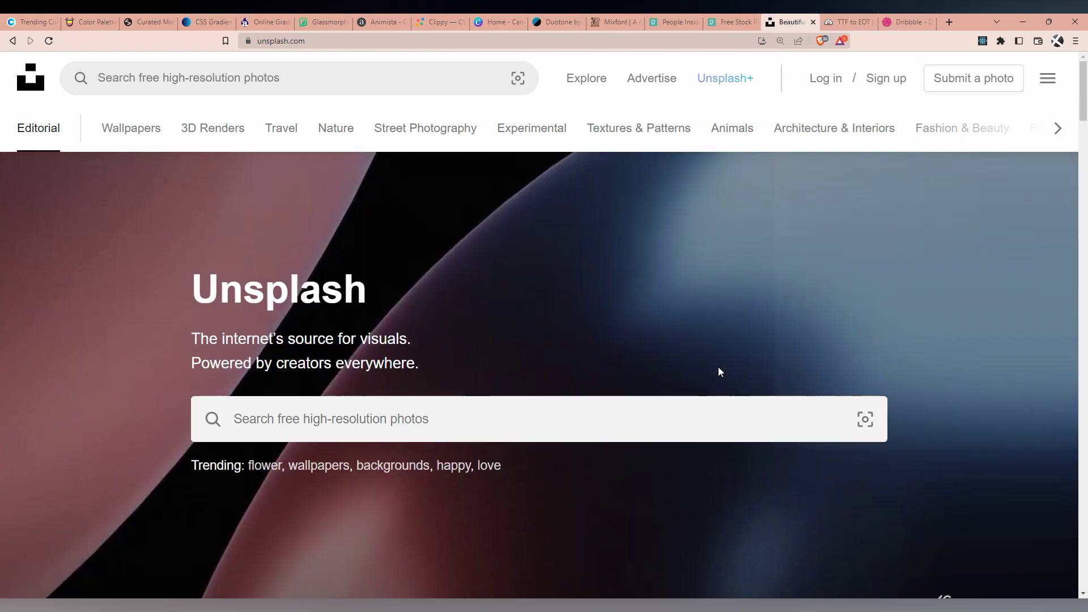
# - Return to the Pexels license page and look through the rest of its usage rules
pyautogui.click(730, 22)
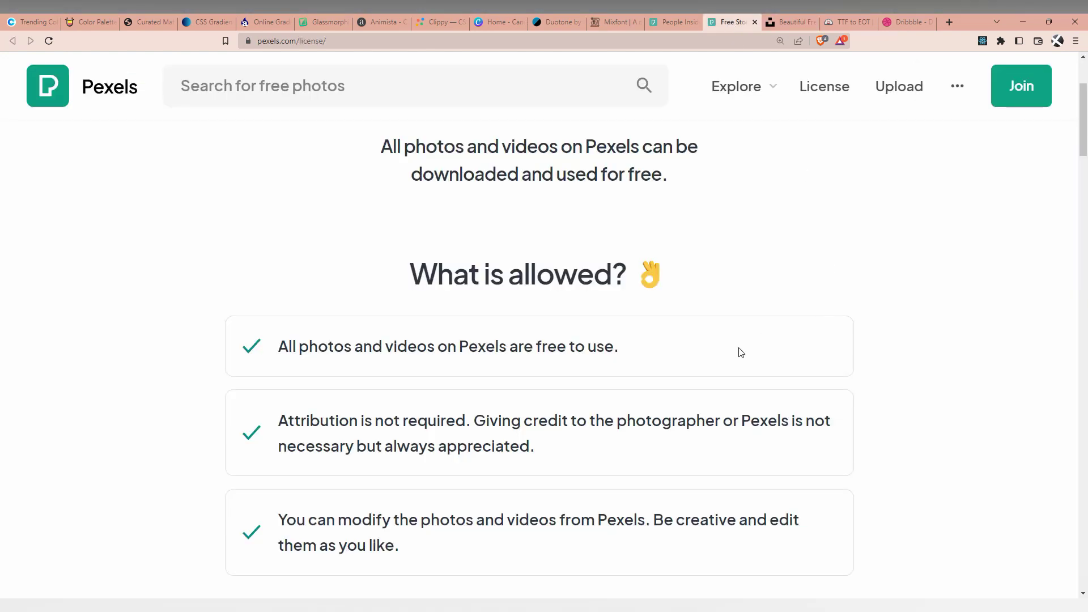
pyautogui.scroll(-9, 742, 353)
pyautogui.scroll(12, 708, 340)
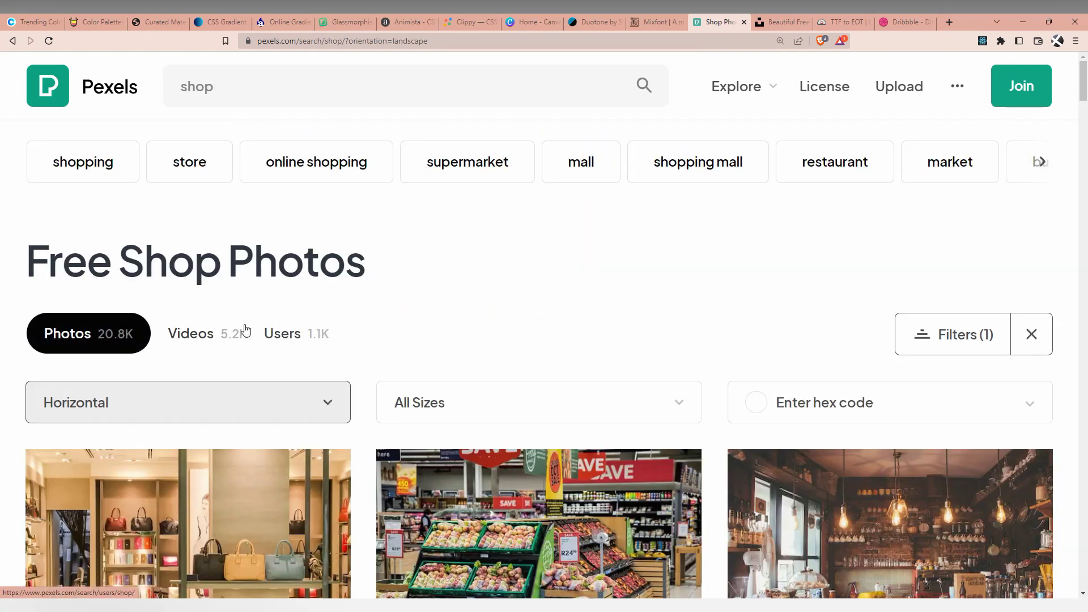
# - Show the videos for the horizontal "shop" search on Pexels and browse them
pyautogui.click(207, 335)
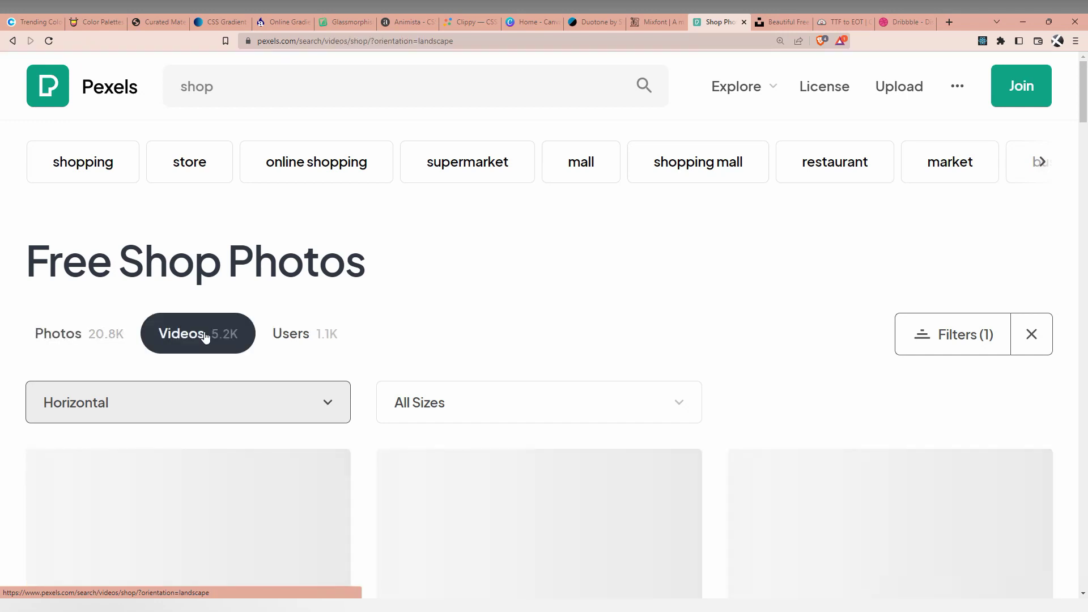
pyautogui.scroll(-3, 560, 339)
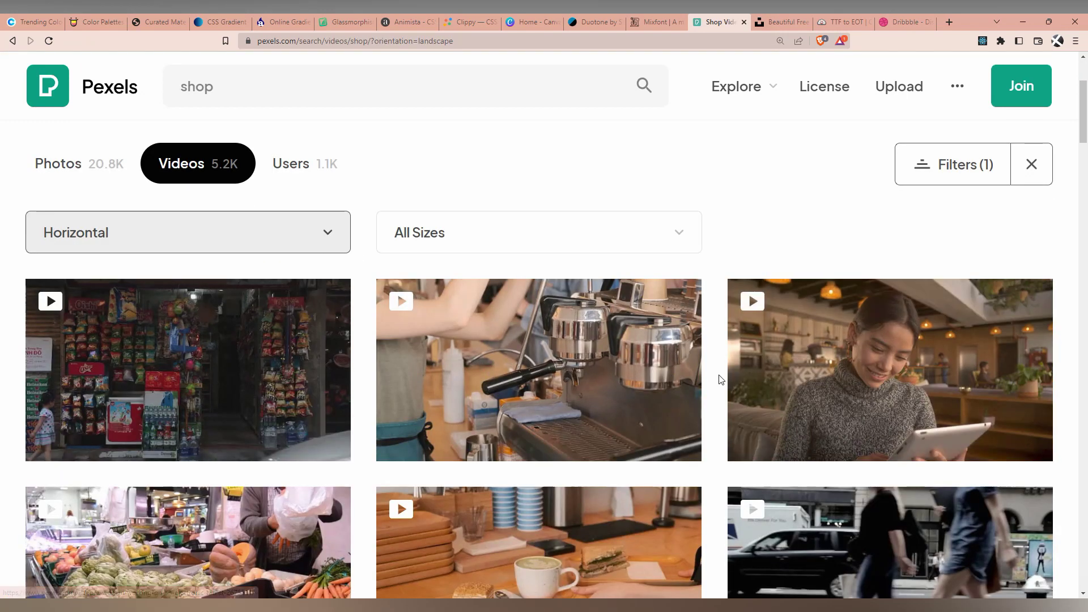
pyautogui.scroll(-6, 720, 378)
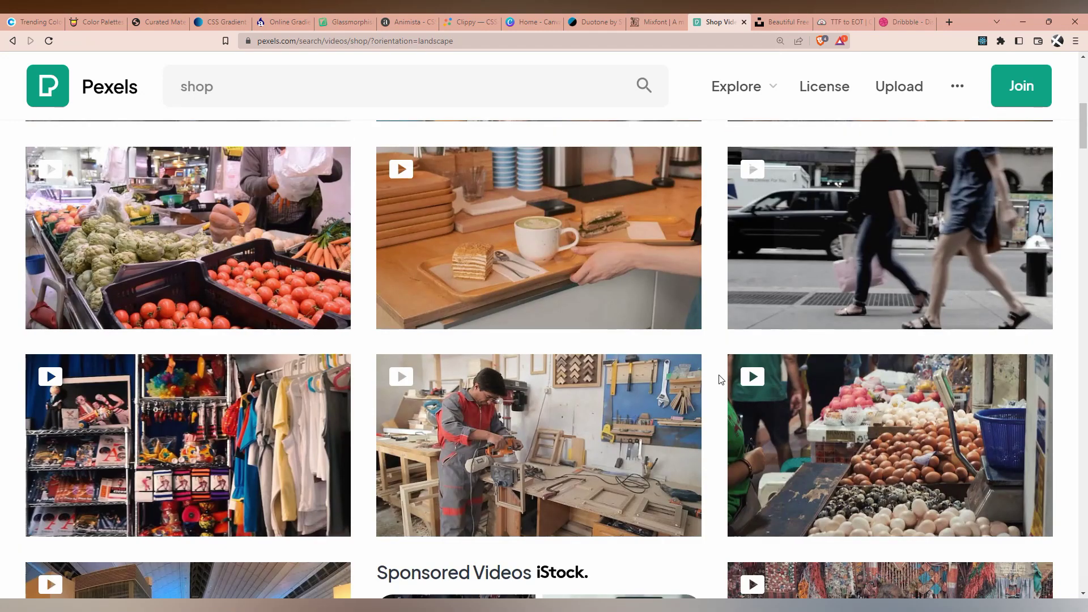
pyautogui.scroll(9, 721, 379)
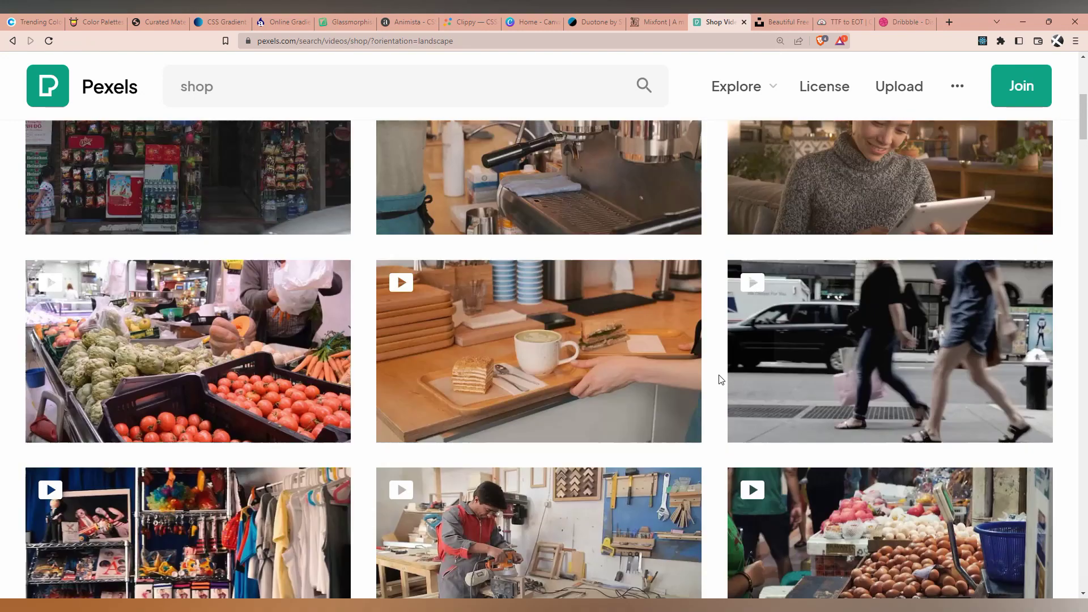
# - Go back to Unsplash for another look at its home page and switch to CloudConvert's TTF to EOT converter
pyautogui.click(788, 27)
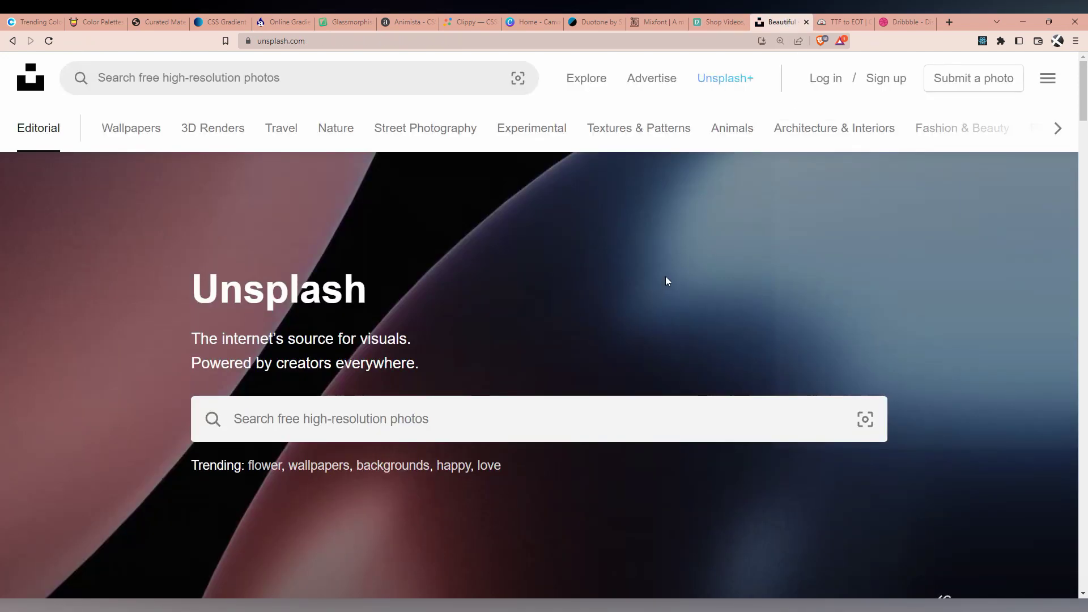
pyautogui.scroll(-4, 835, 280)
pyautogui.scroll(4, 831, 277)
pyautogui.click(843, 22)
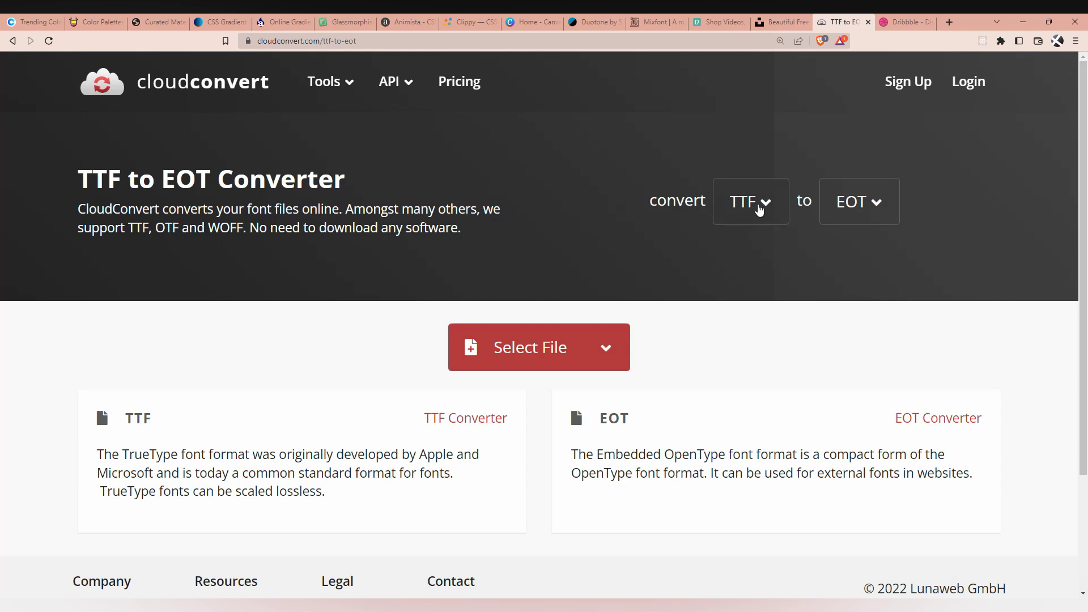
# - Set the CloudConvert conversion to JPEG as the source format and PNG as the output format
pyautogui.click(759, 210)
pyautogui.moveTo(536, 363)
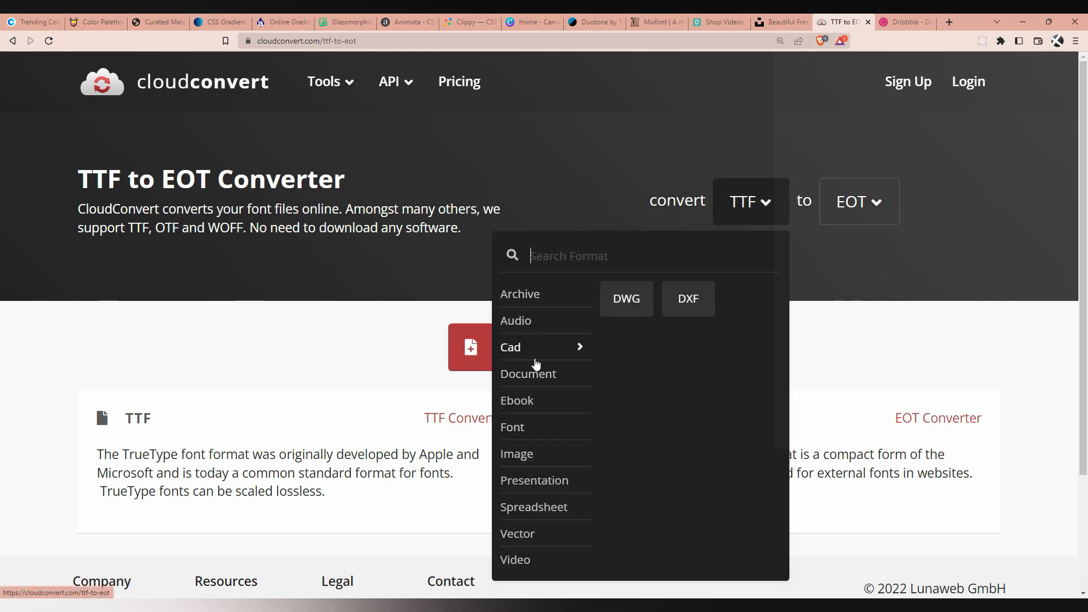
pyautogui.moveTo(578, 451)
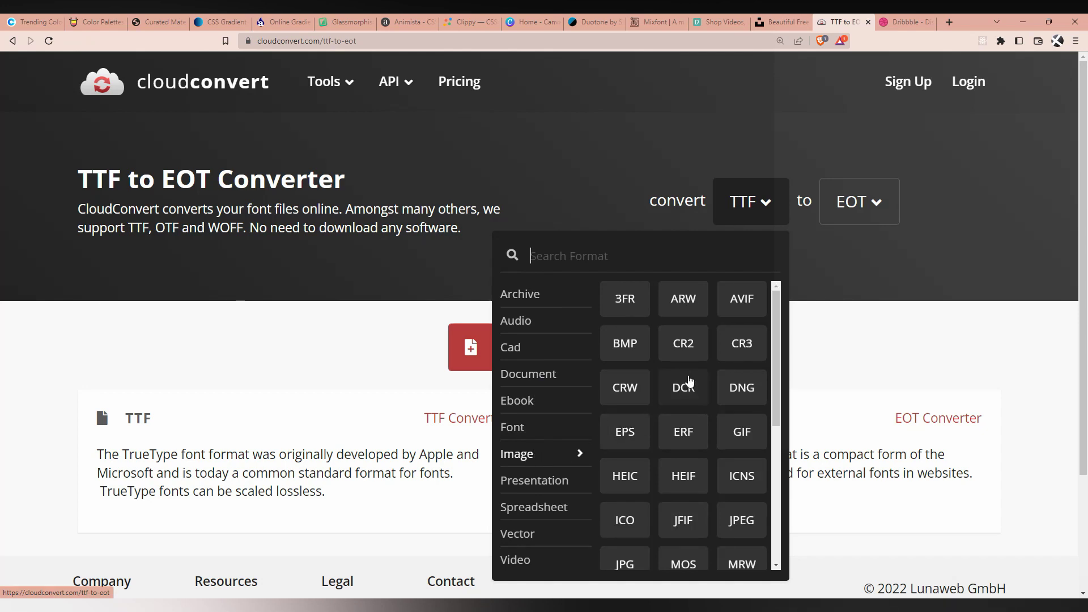
pyautogui.click(741, 520)
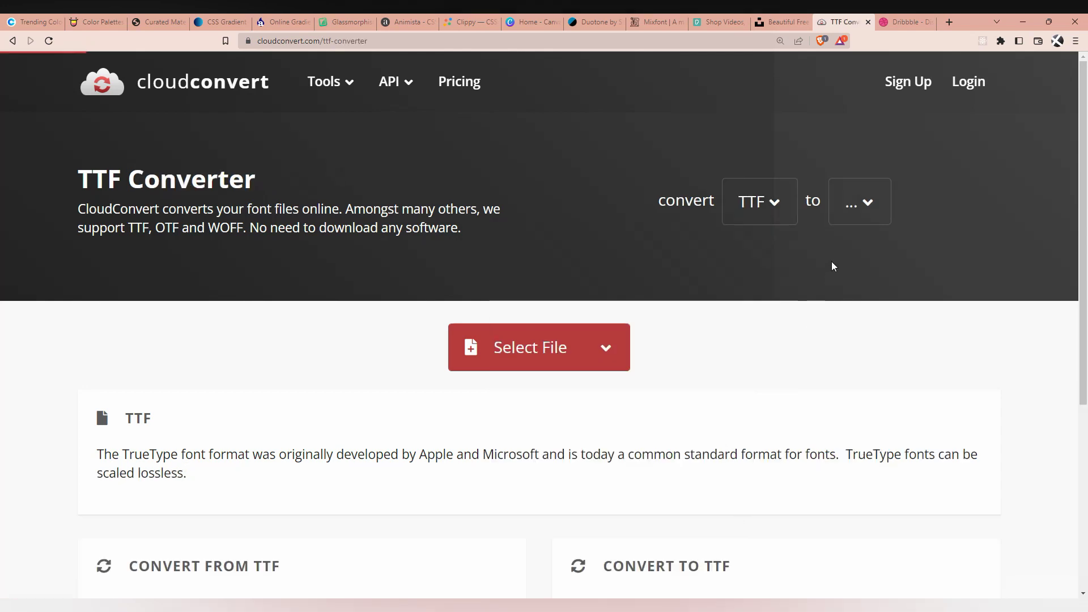
pyautogui.click(871, 209)
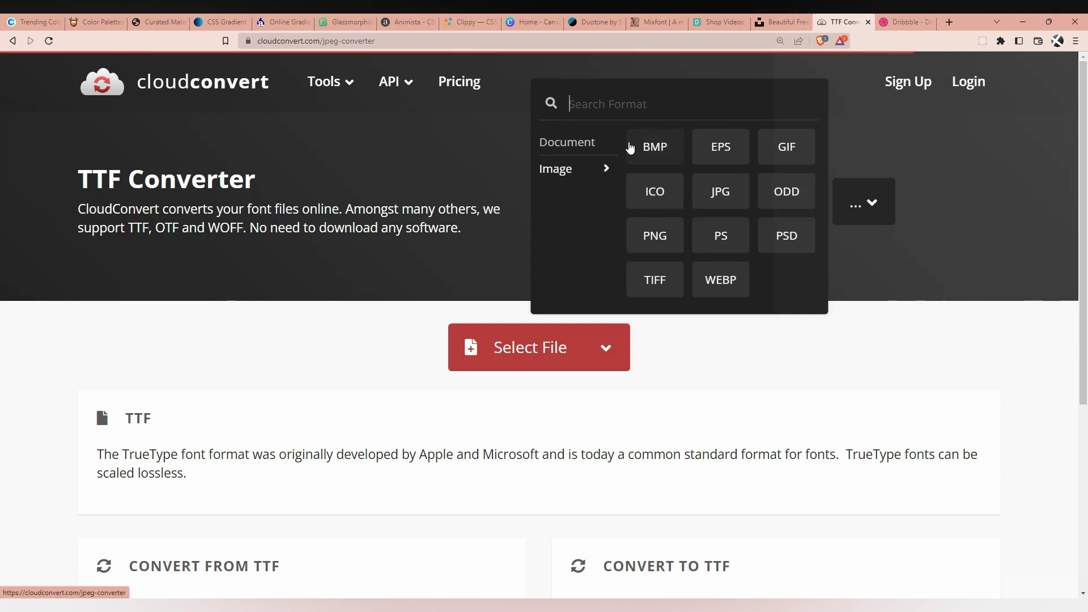
pyautogui.click(655, 245)
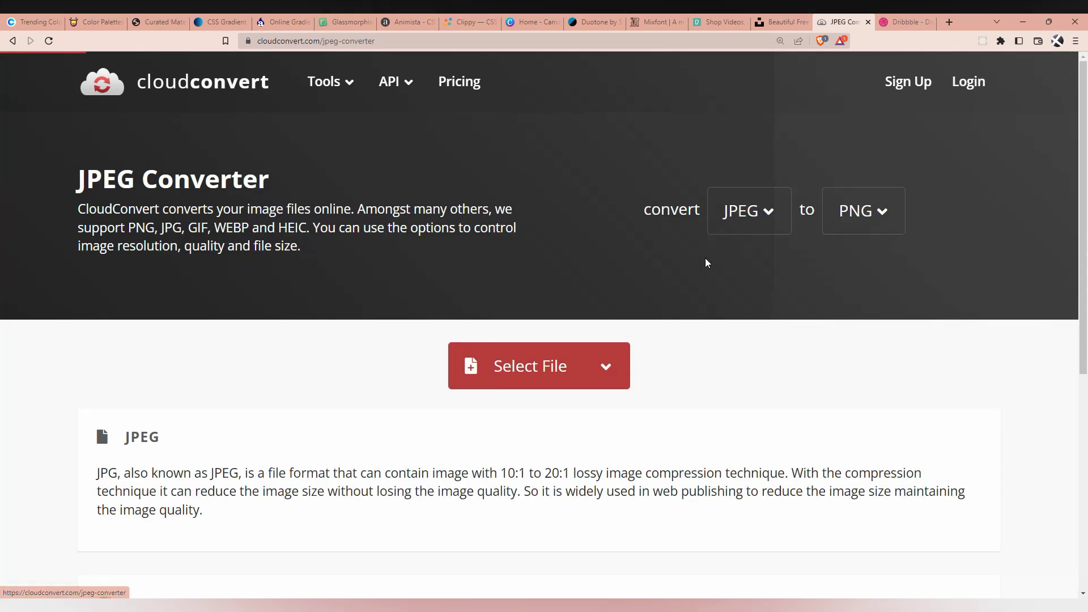
# - Look over the available file sources for the JPEG to PNG conversion and close the list without choosing one
pyautogui.click(606, 368)
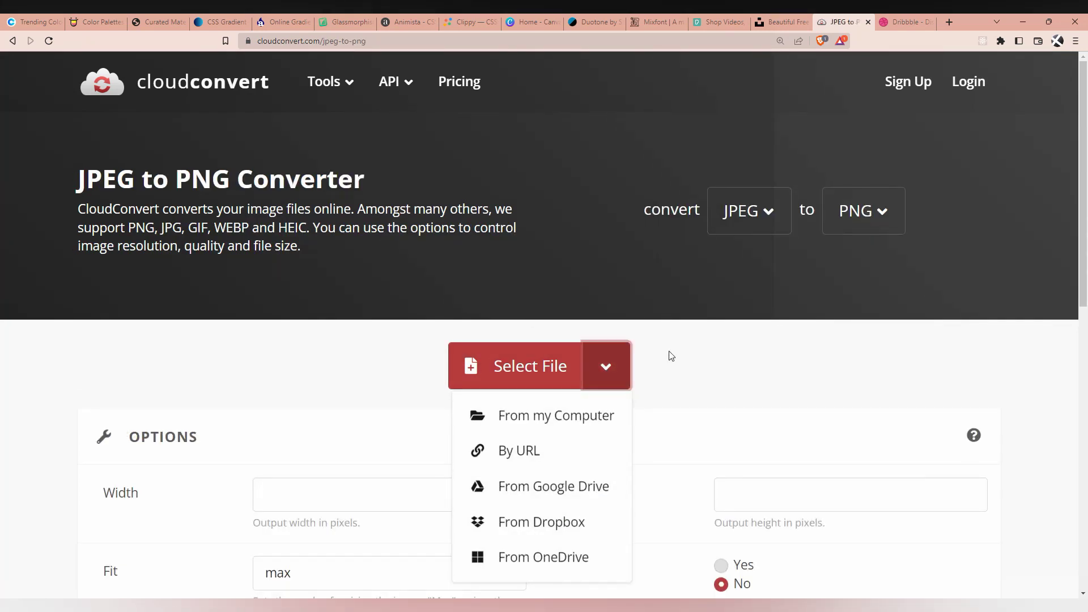
pyautogui.click(708, 346)
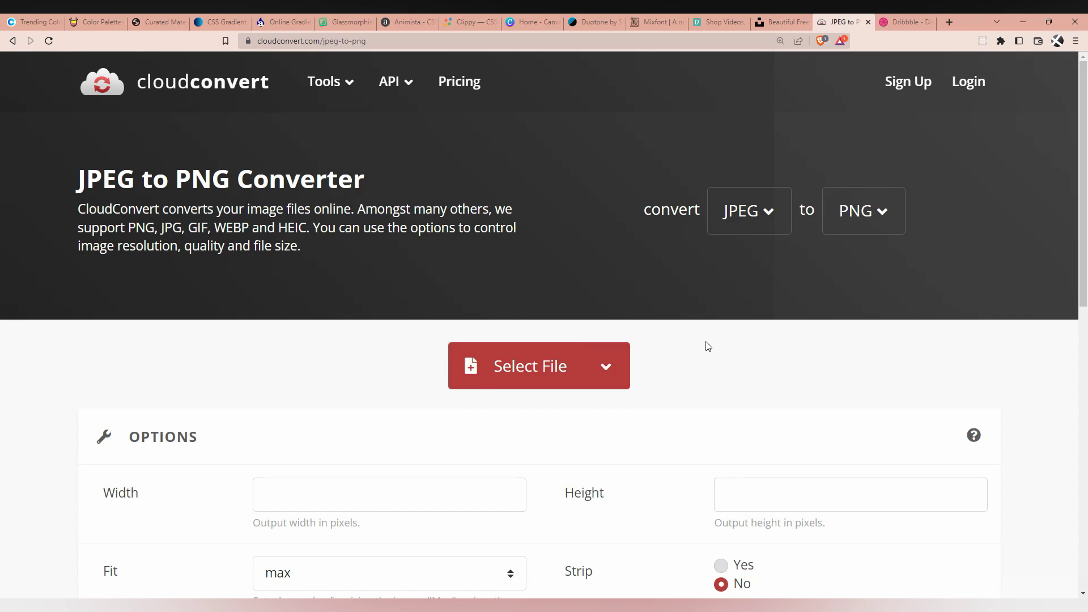
pyautogui.moveTo(350, 89)
# - Switch to Dribbble and browse the popular design shots on its home page, returning to the top of the page
pyautogui.click(910, 24)
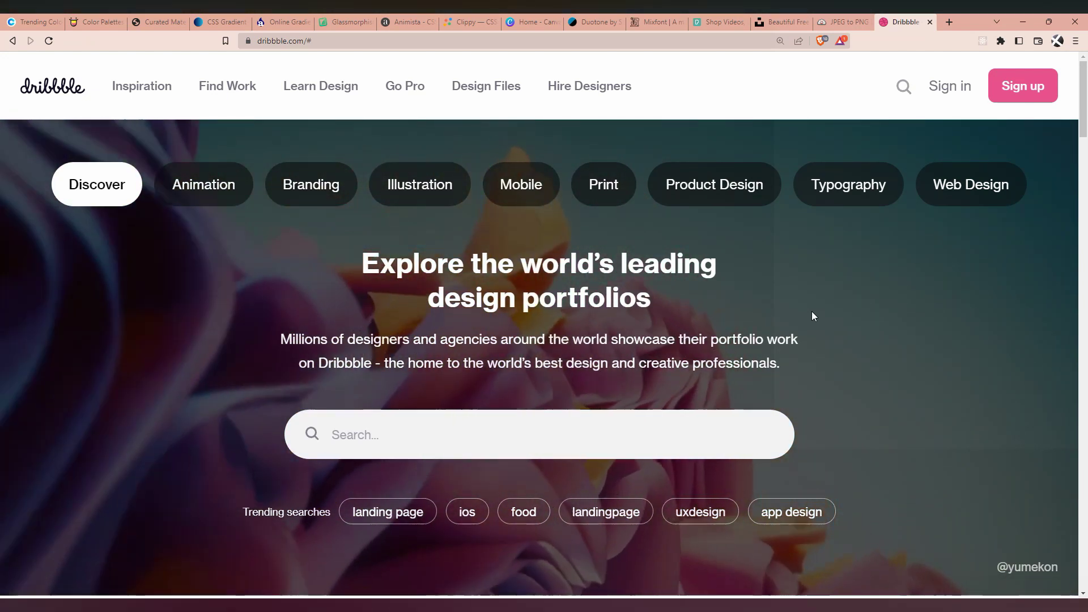
pyautogui.scroll(-10, 817, 305)
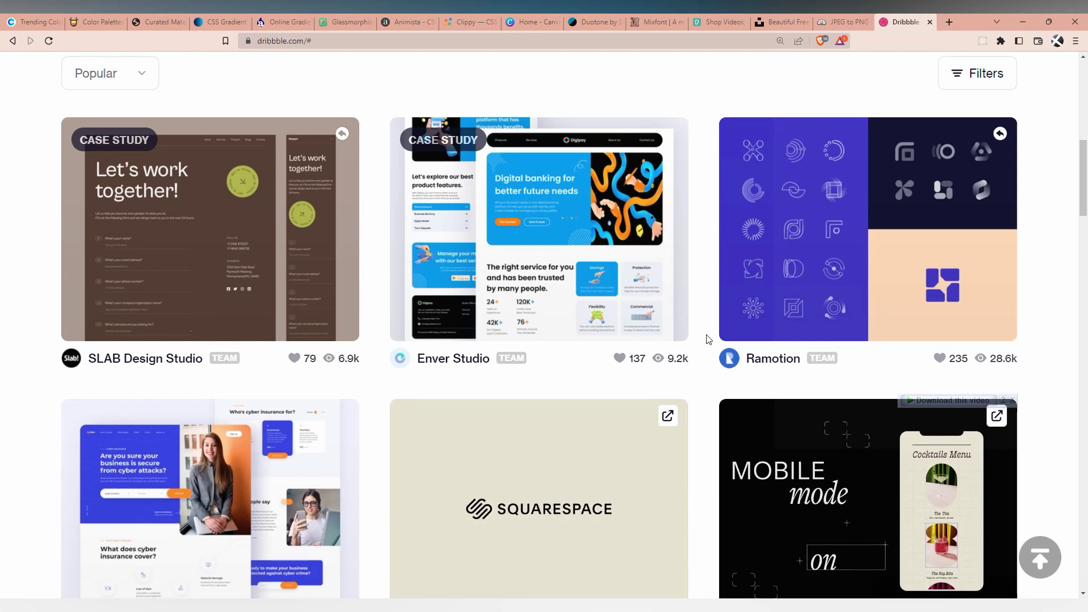
pyautogui.scroll(-7, 708, 339)
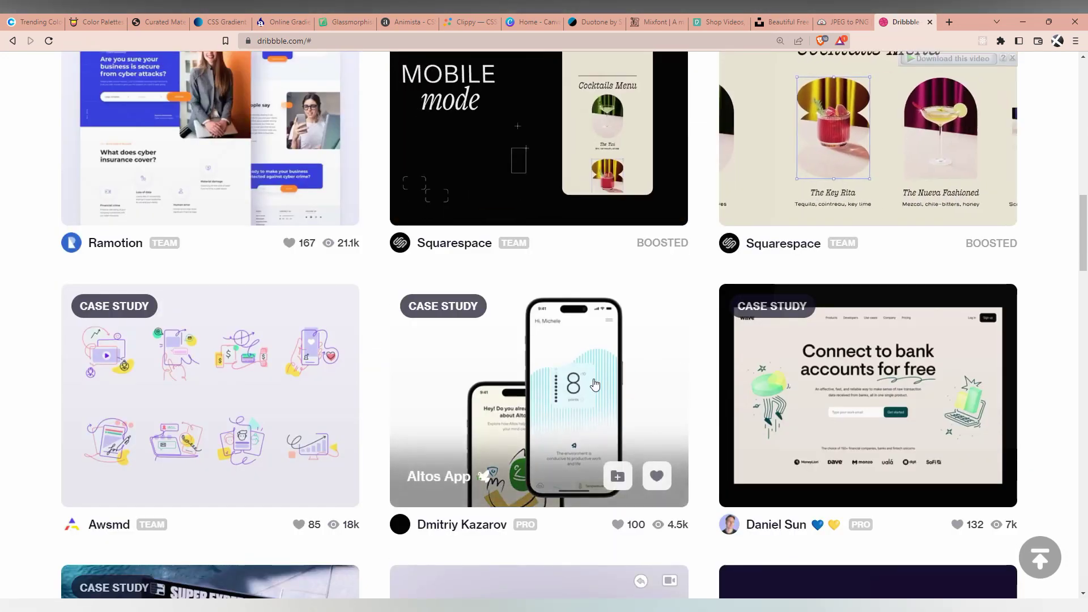
pyautogui.scroll(-3, 685, 357)
pyautogui.scroll(-5, 698, 372)
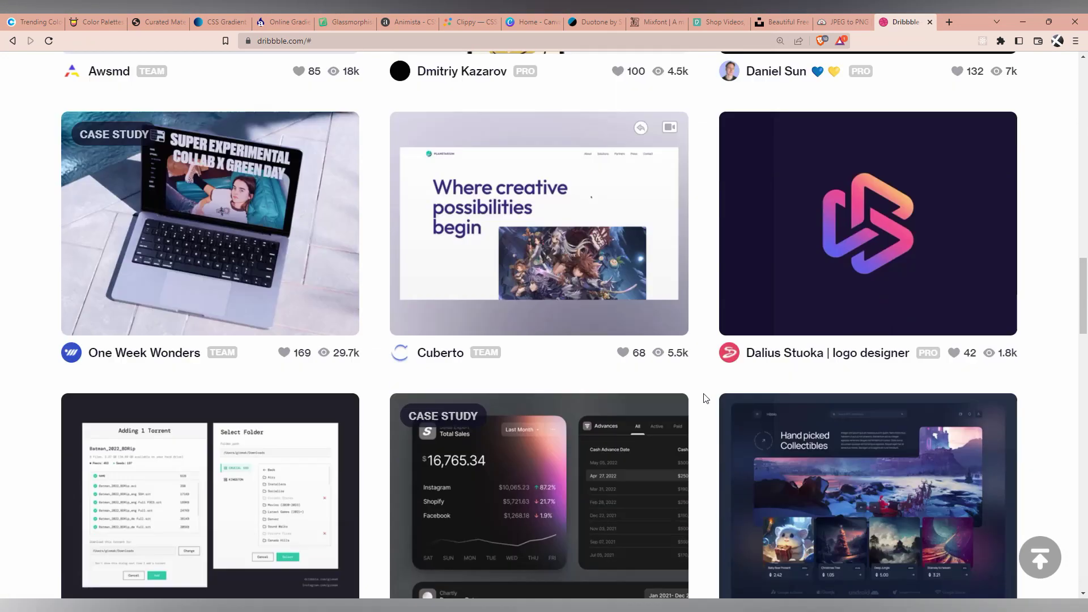
pyautogui.scroll(11, 703, 391)
pyautogui.scroll(14, 705, 399)
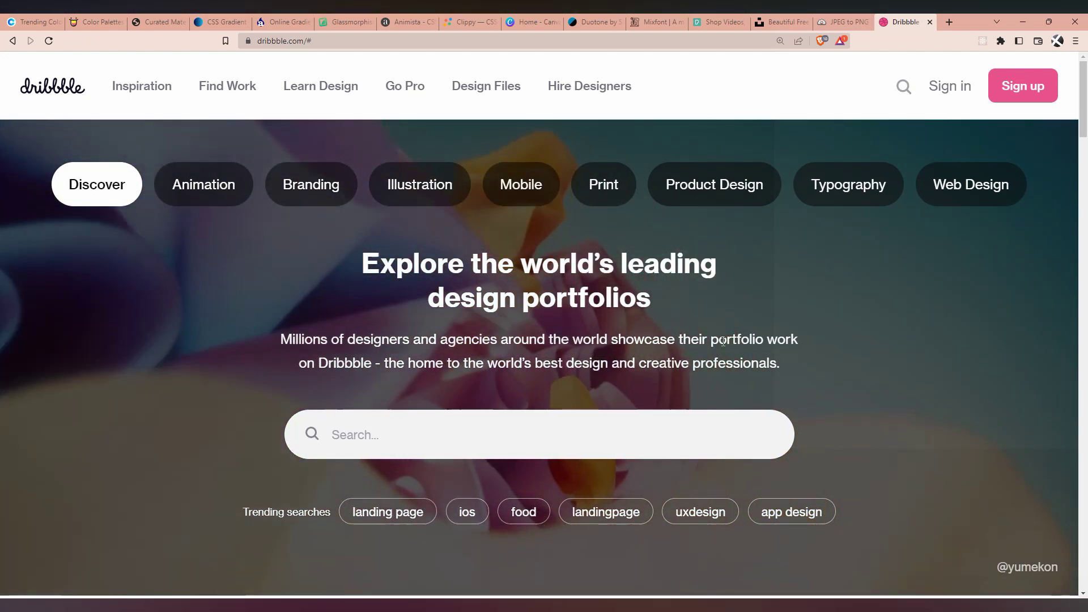
pyautogui.scroll(-6, 693, 331)
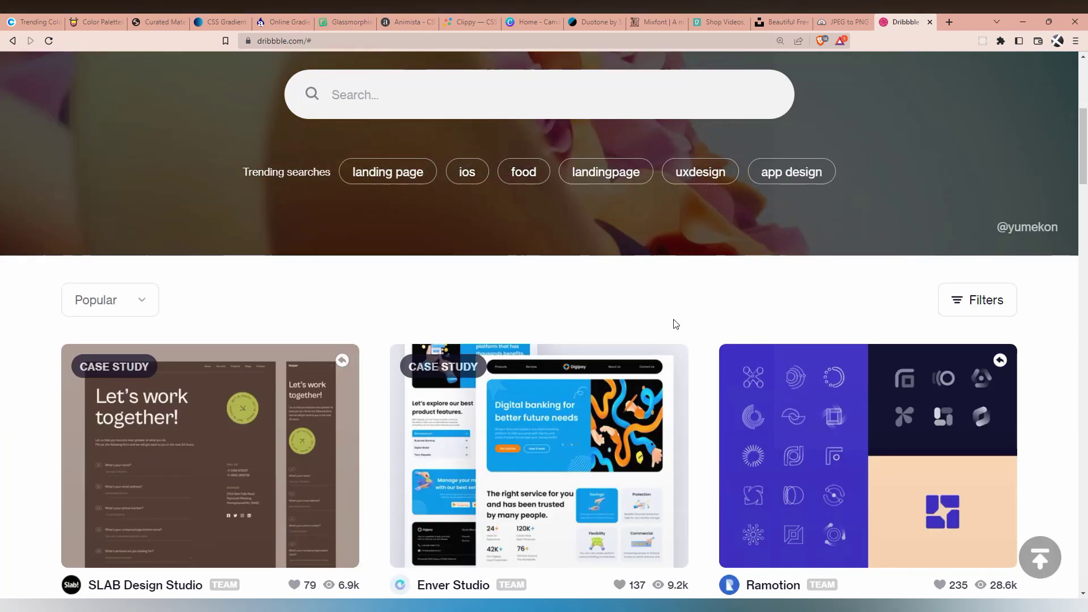
pyautogui.scroll(6, 675, 323)
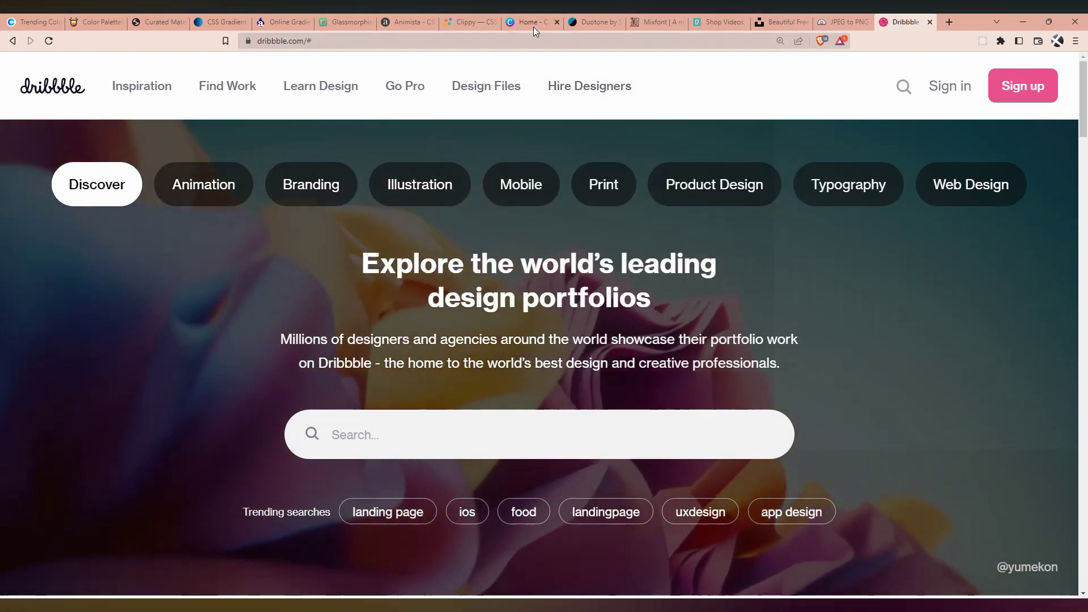
# - Switch to Canva and look through the suggested design types offered for creating a new design
pyautogui.click(533, 23)
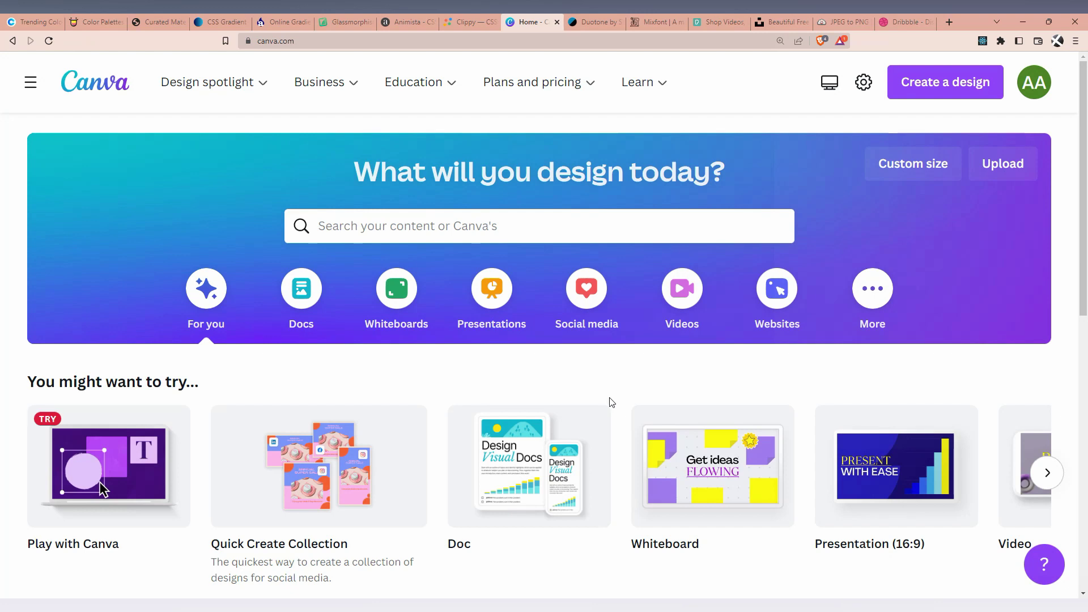
pyautogui.click(922, 93)
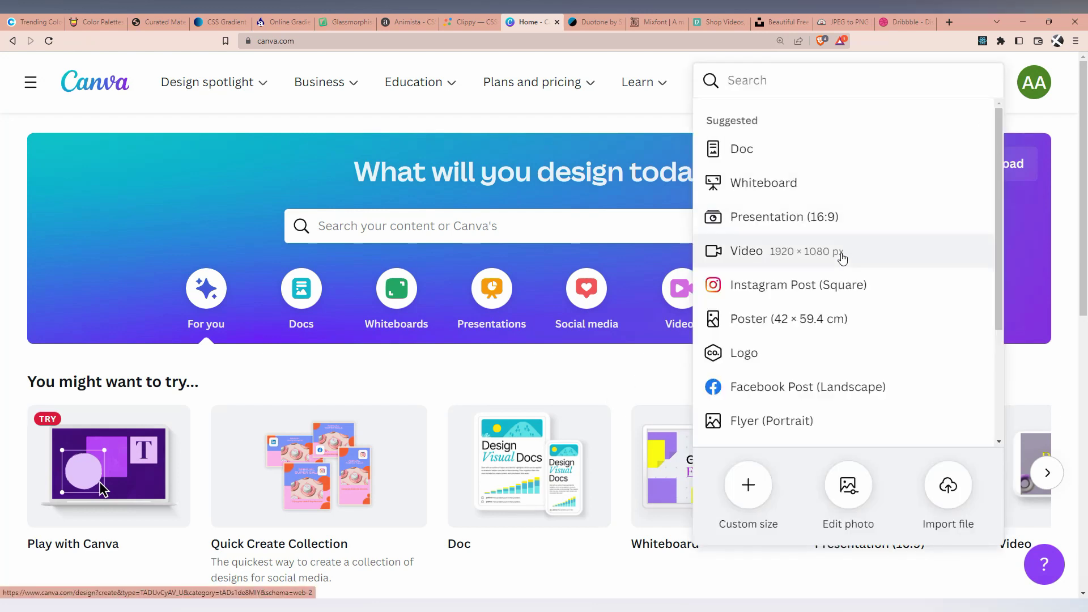
pyautogui.scroll(-3, 842, 255)
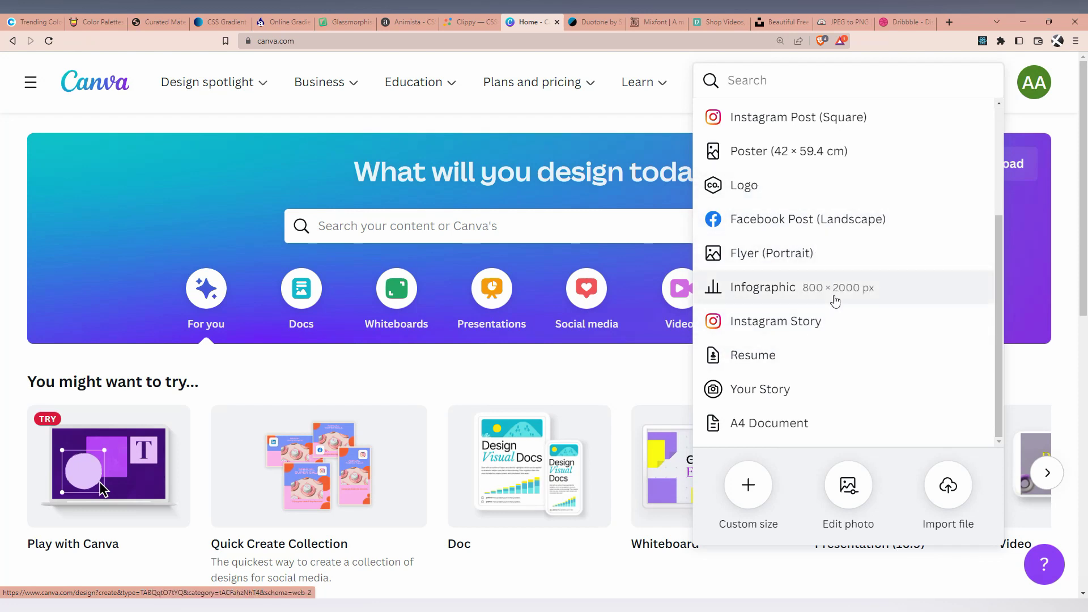
pyautogui.scroll(3, 879, 340)
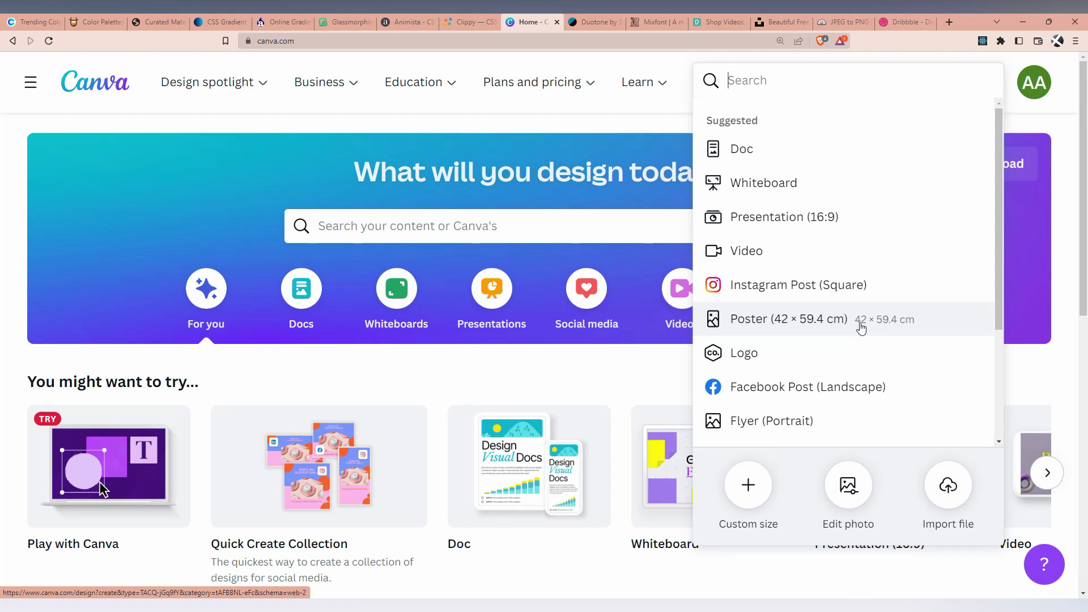
pyautogui.scroll(-1, 868, 473)
pyautogui.scroll(1, 867, 463)
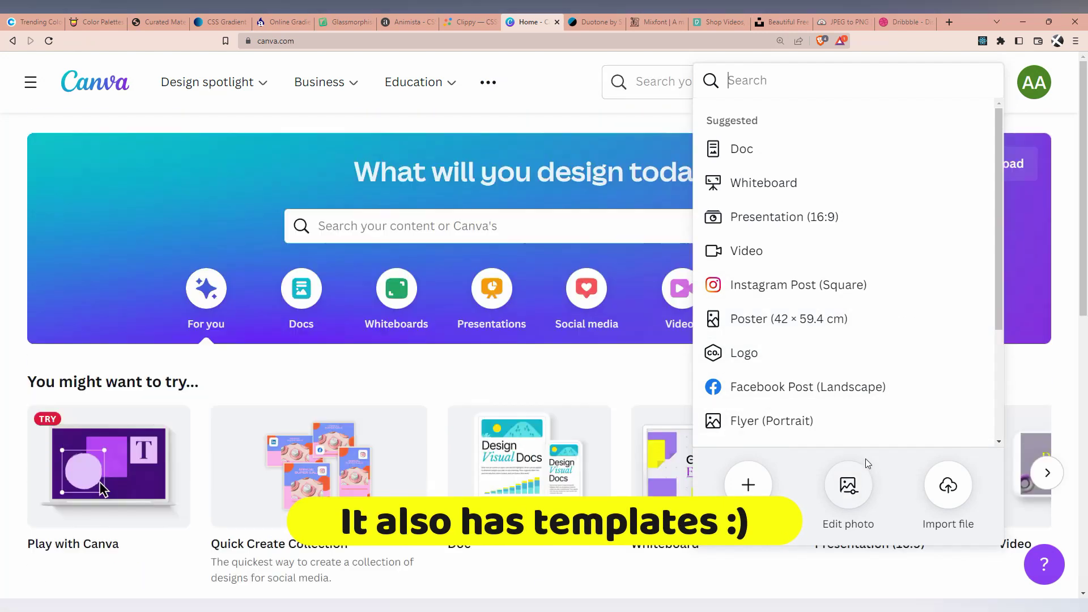